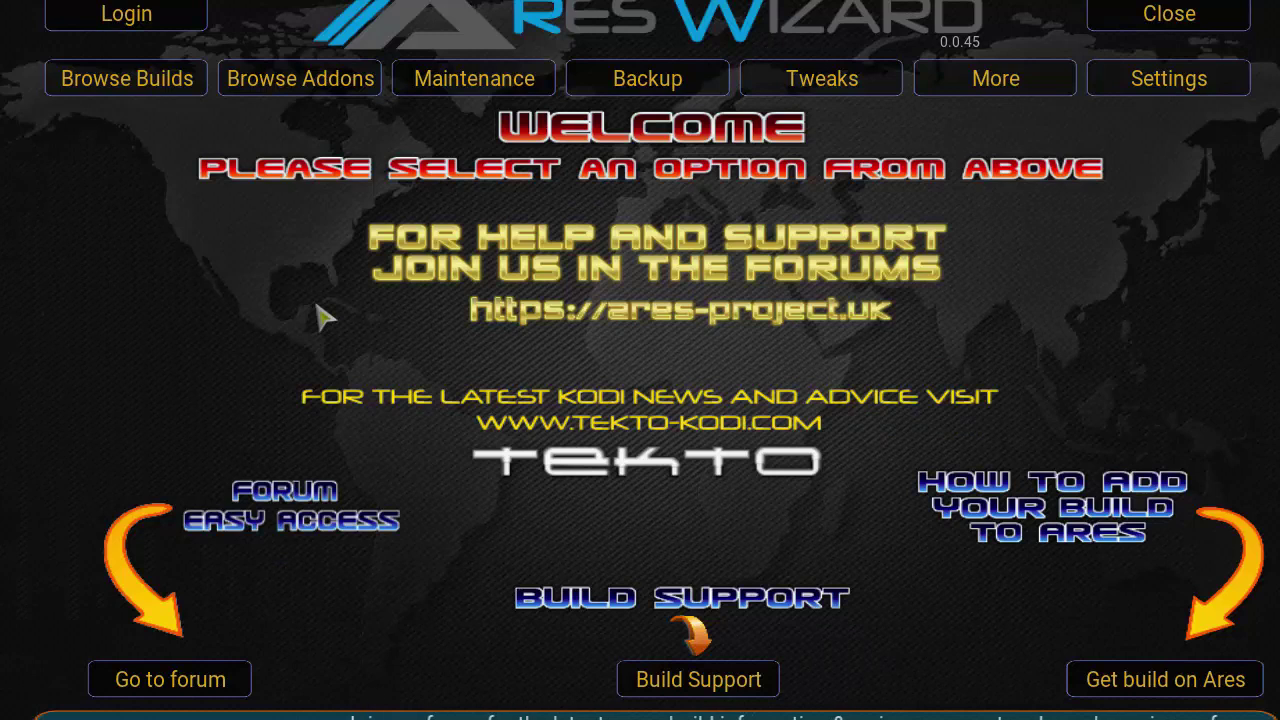
# Step: Open Ares Wizard's Browse Builds list showing all available builds
pyautogui.click(127, 80)
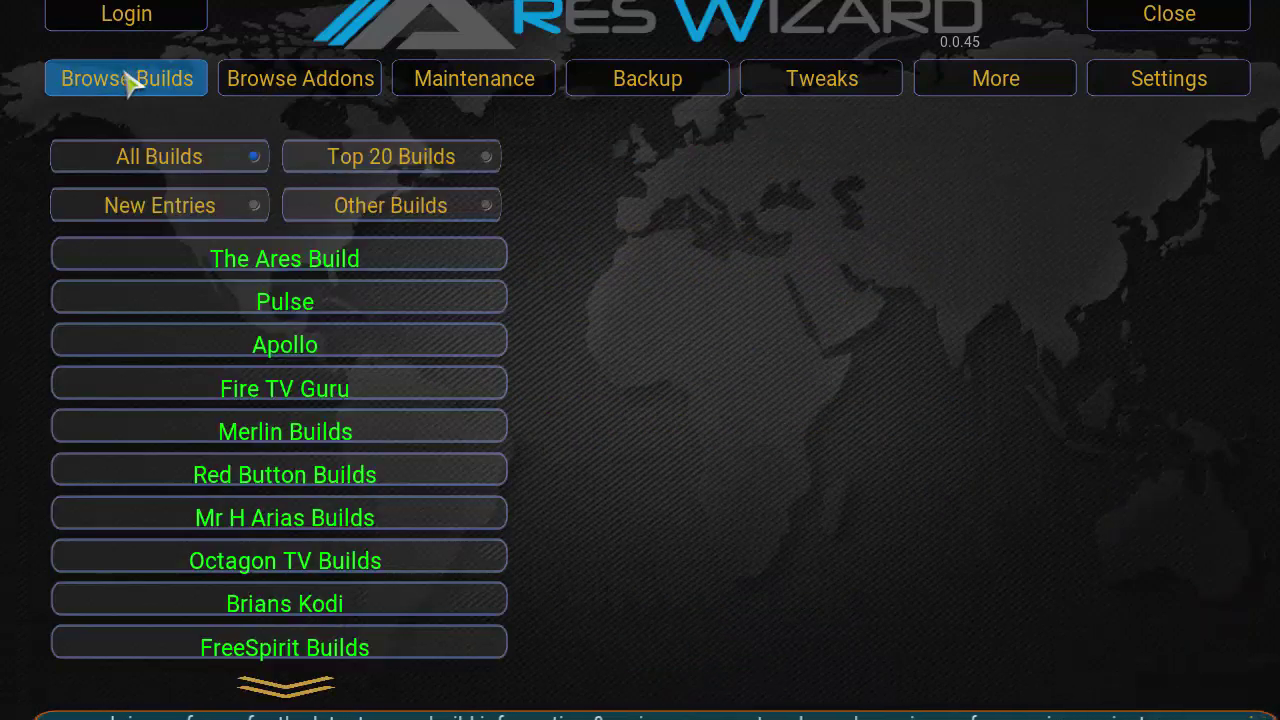
# Step: Preview builds such as Brians Kodi and The Ares Build, then move on to Browse Addons
pyautogui.moveTo(300, 612)
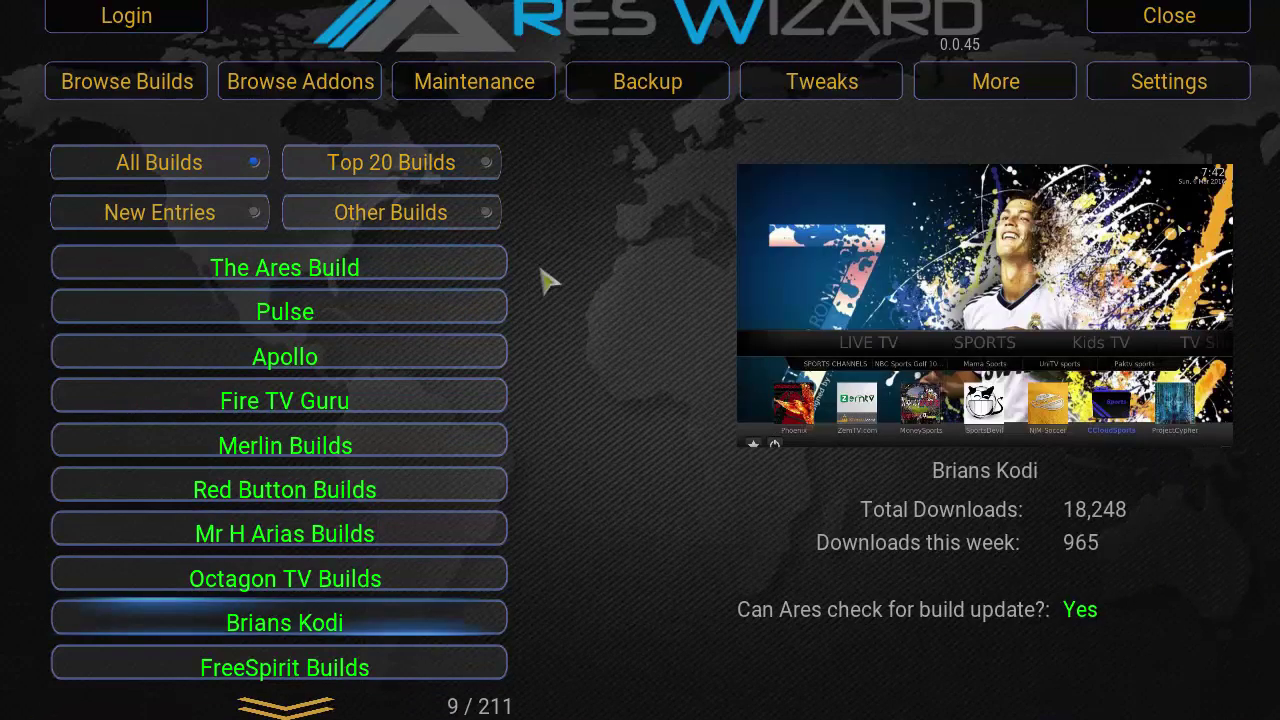
pyautogui.moveTo(343, 271)
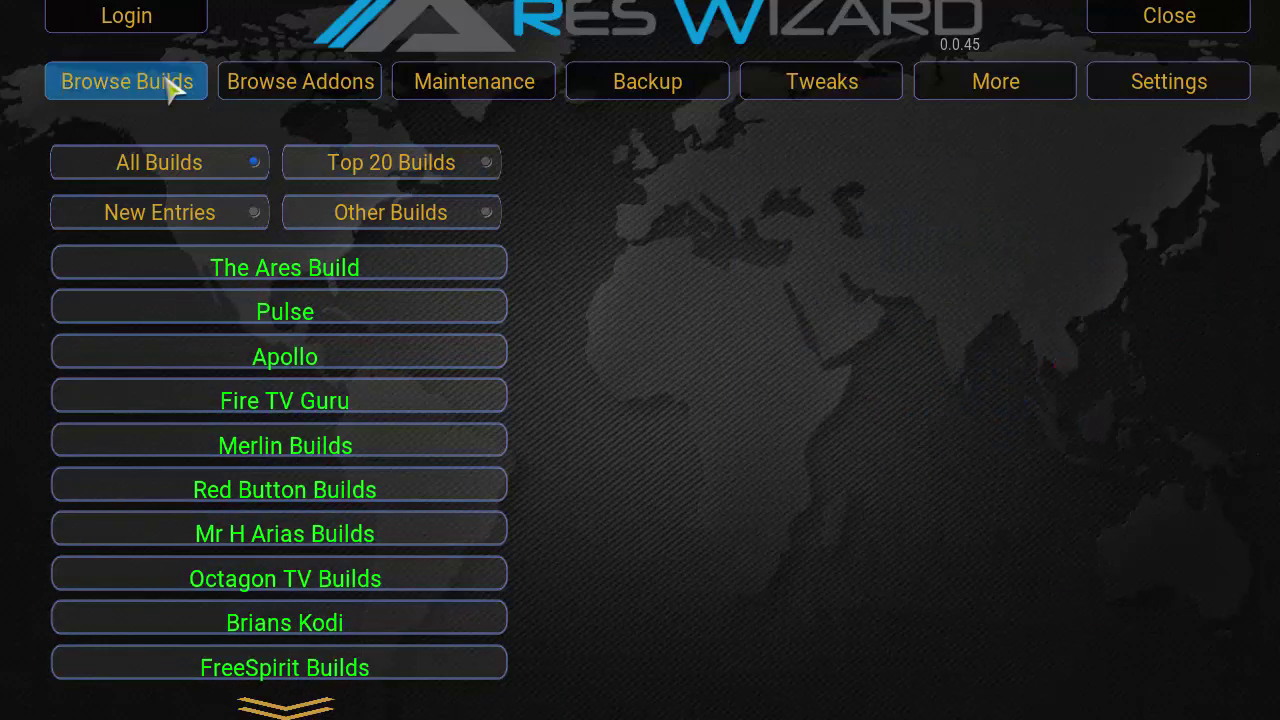
pyautogui.click(304, 100)
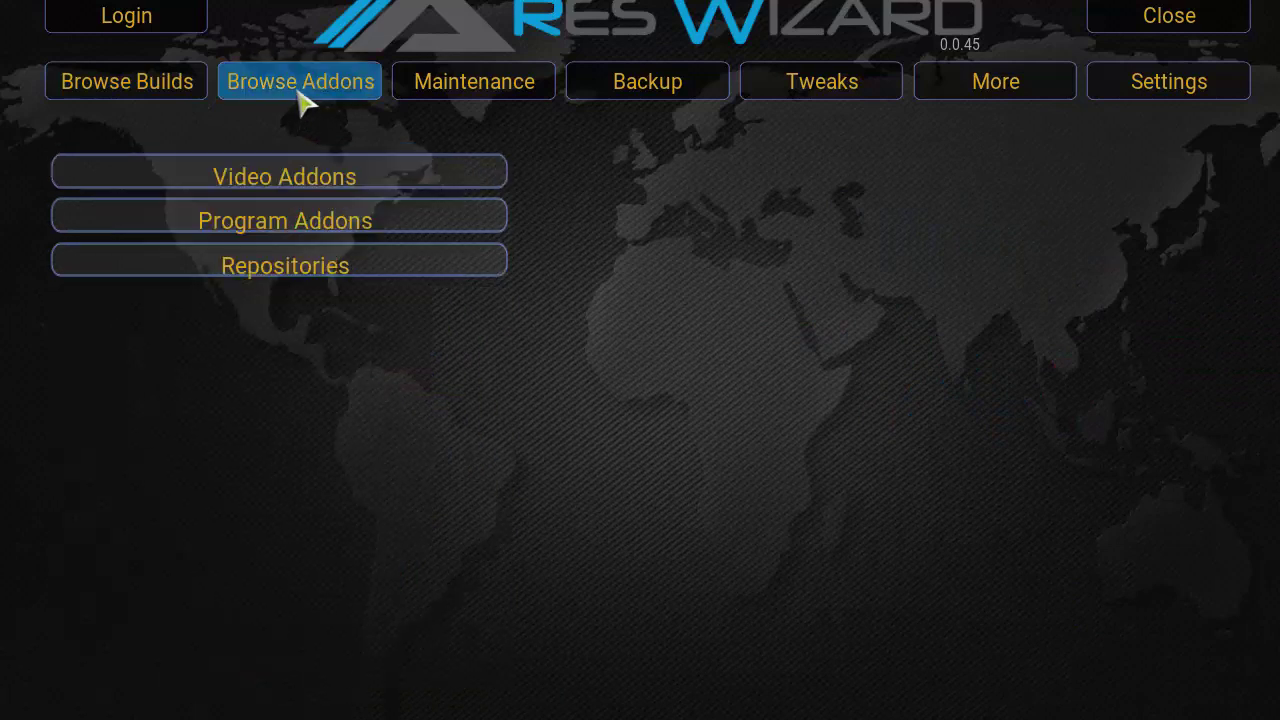
# Step: Scroll through Ares Wizard's list of video add-ons
pyautogui.click(286, 194)
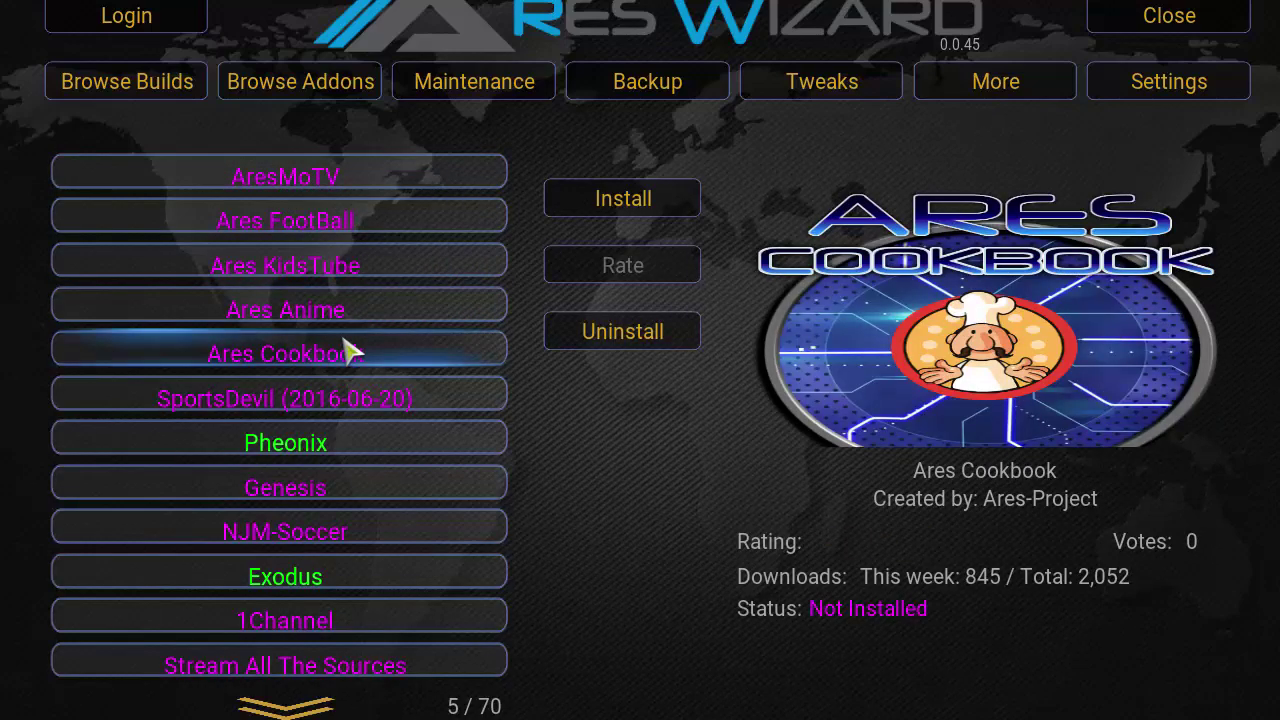
pyautogui.scroll(-9, 350, 352)
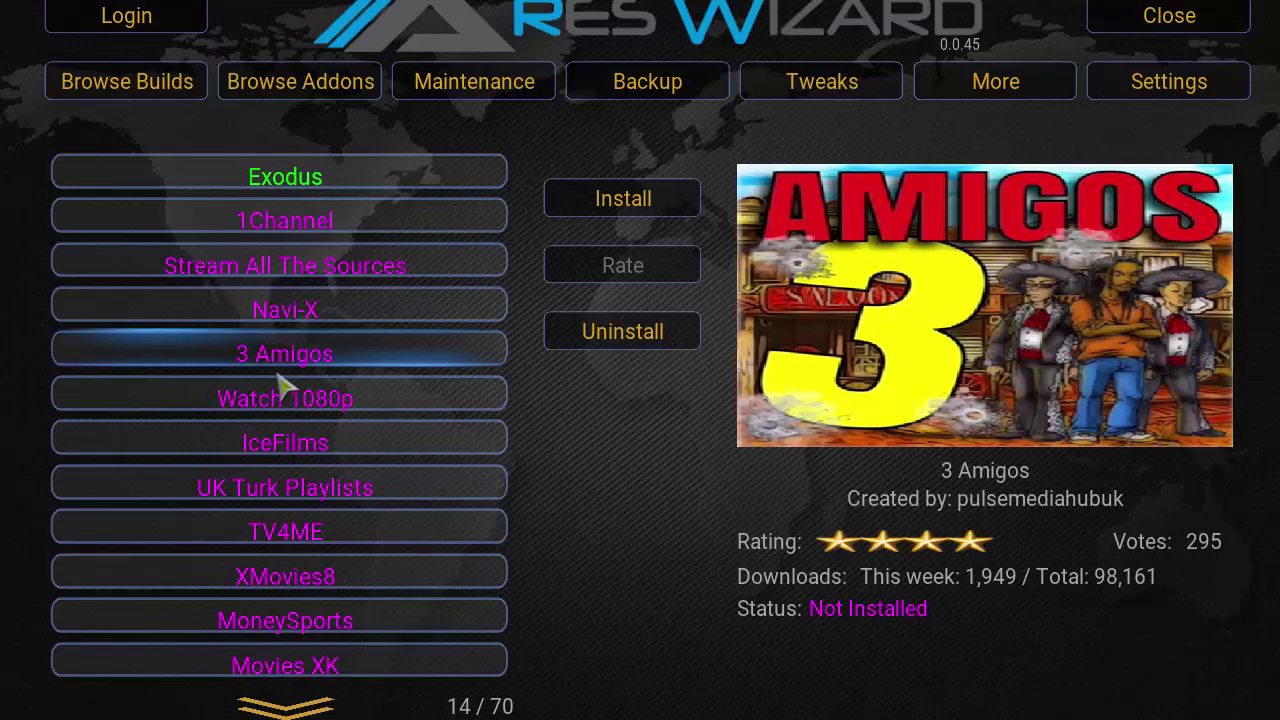
pyautogui.scroll(-5, 300, 385)
pyautogui.scroll(13, 300, 385)
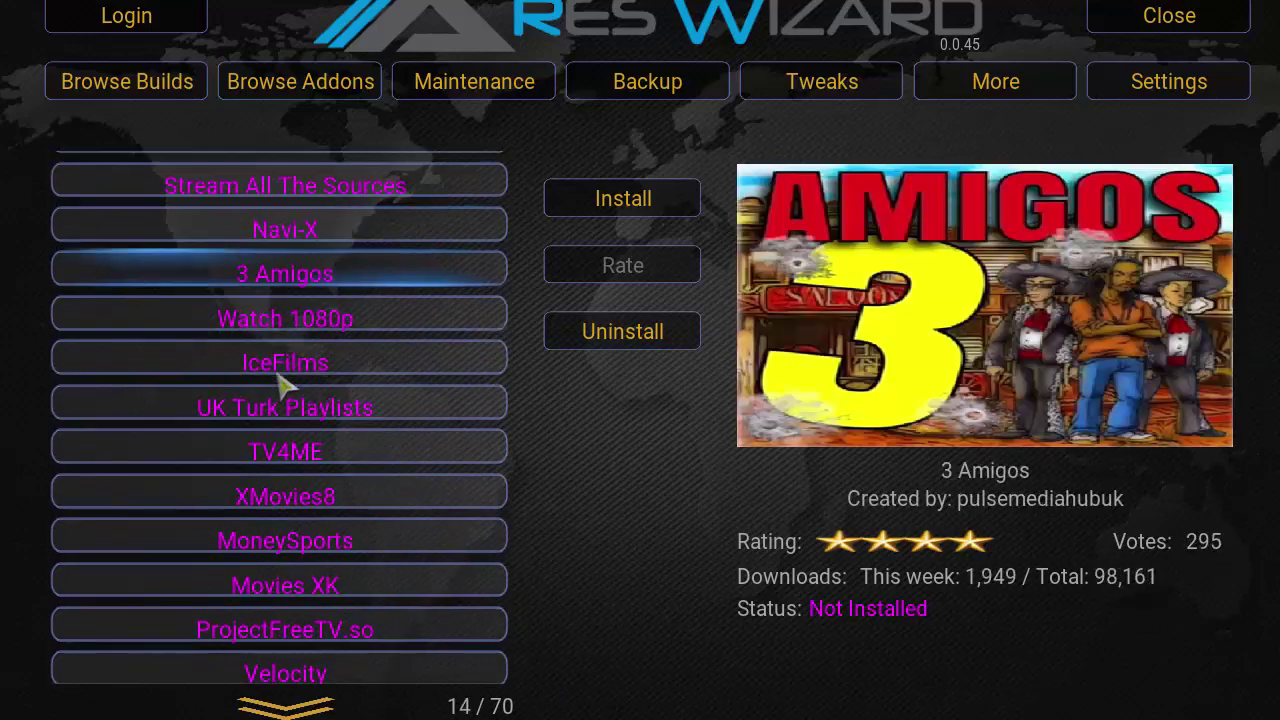
pyautogui.scroll(1, 280, 425)
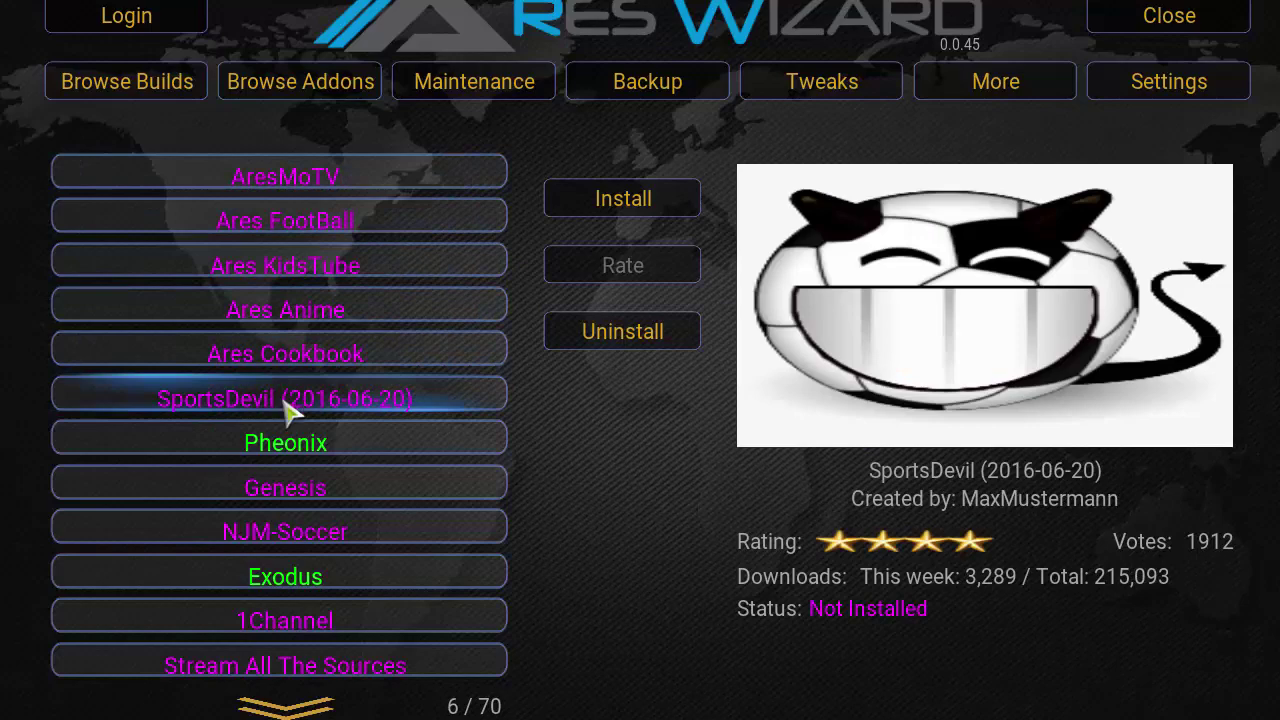
pyautogui.scroll(-4, 332, 400)
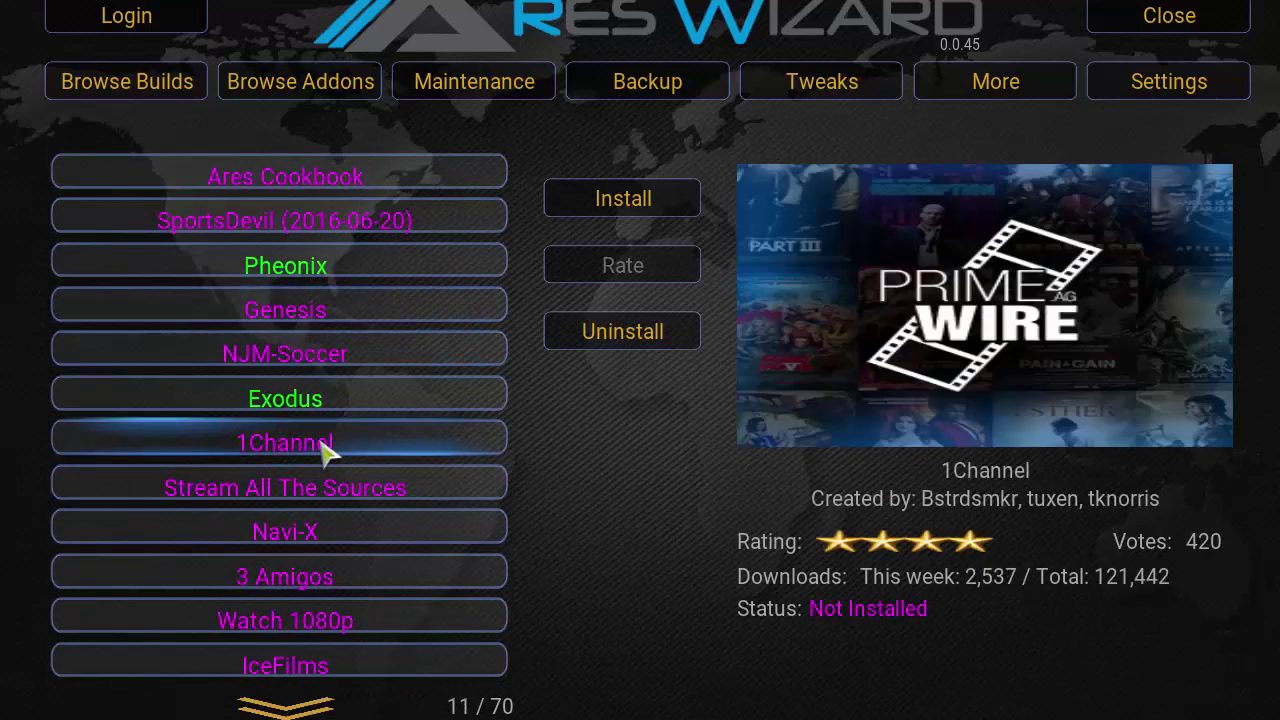
pyautogui.scroll(-3, 322, 446)
pyautogui.scroll(-2, 302, 444)
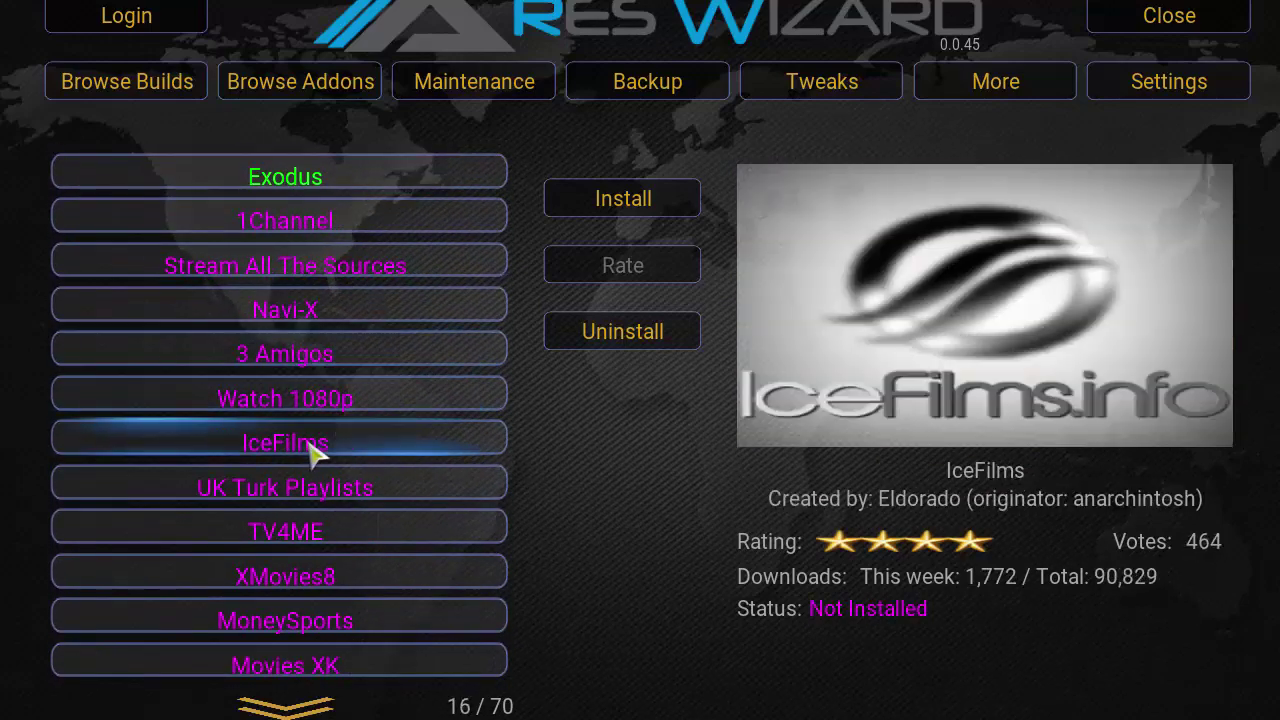
pyautogui.scroll(-2, 318, 450)
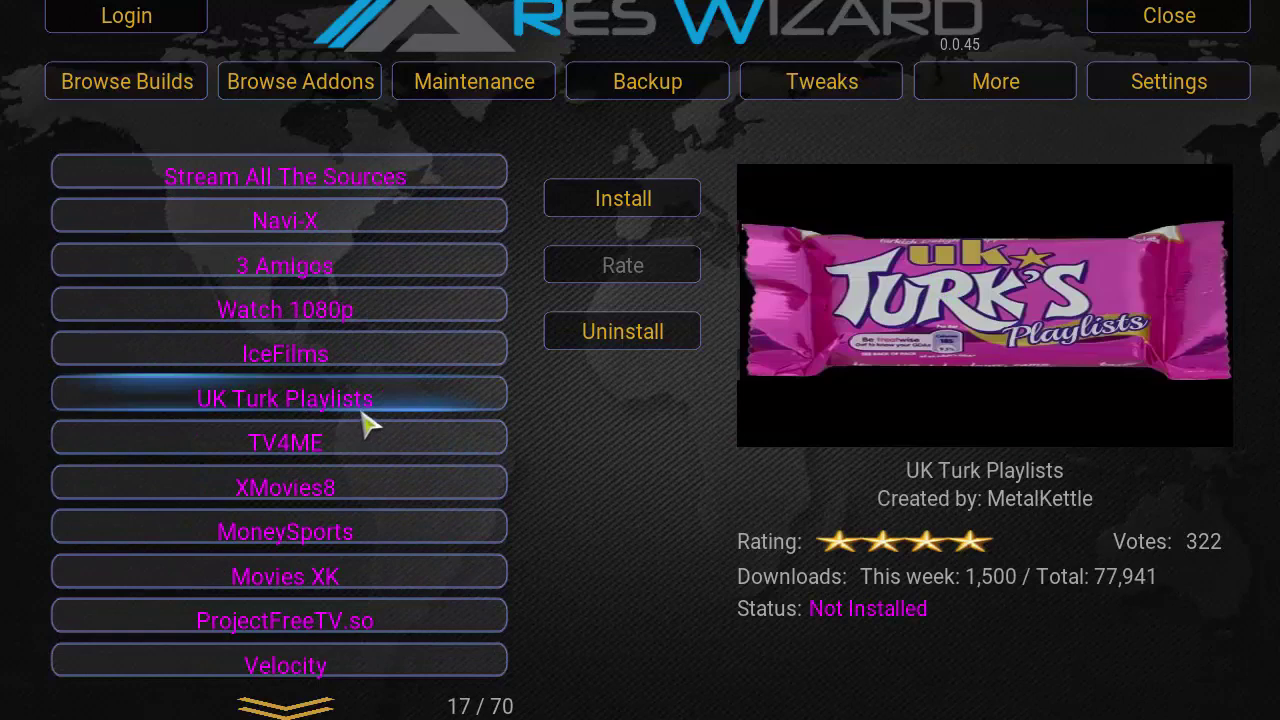
# Step: Glance at the program add-ons, then scroll the list of 34 repositories
pyautogui.click(294, 63)
pyautogui.click(286, 226)
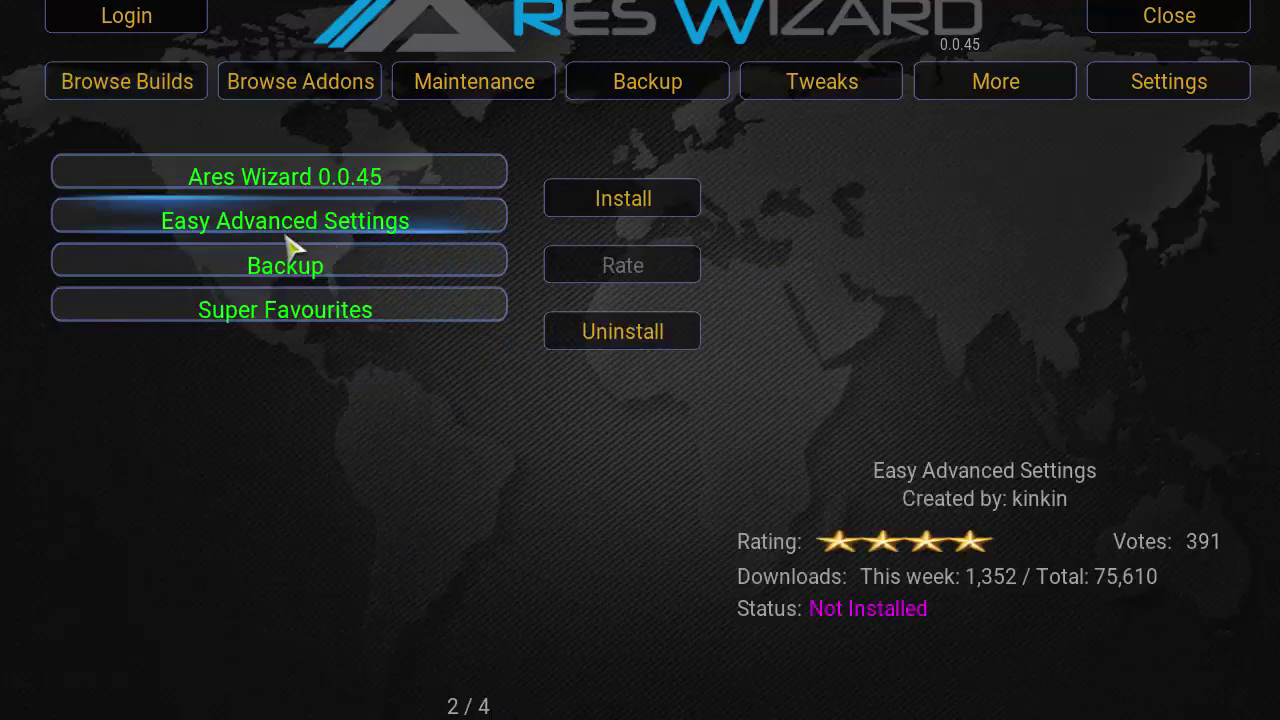
pyautogui.click(297, 82)
pyautogui.click(280, 268)
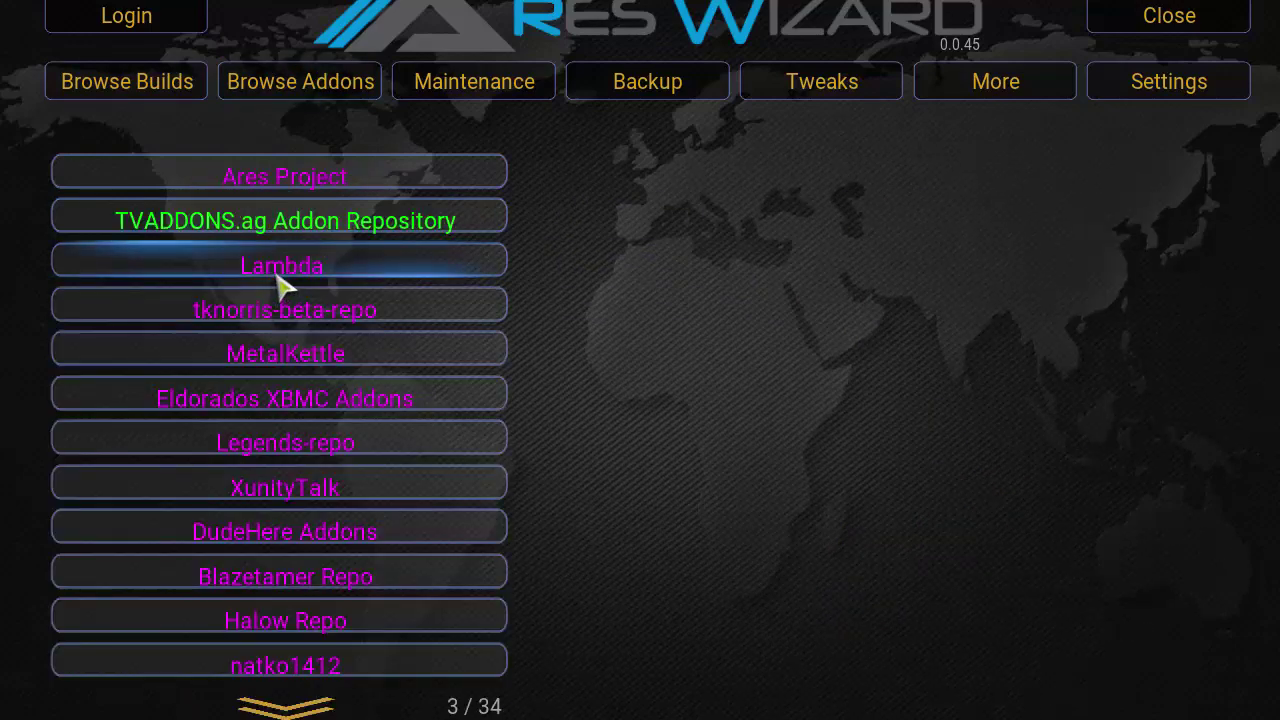
pyautogui.scroll(-15, 300, 494)
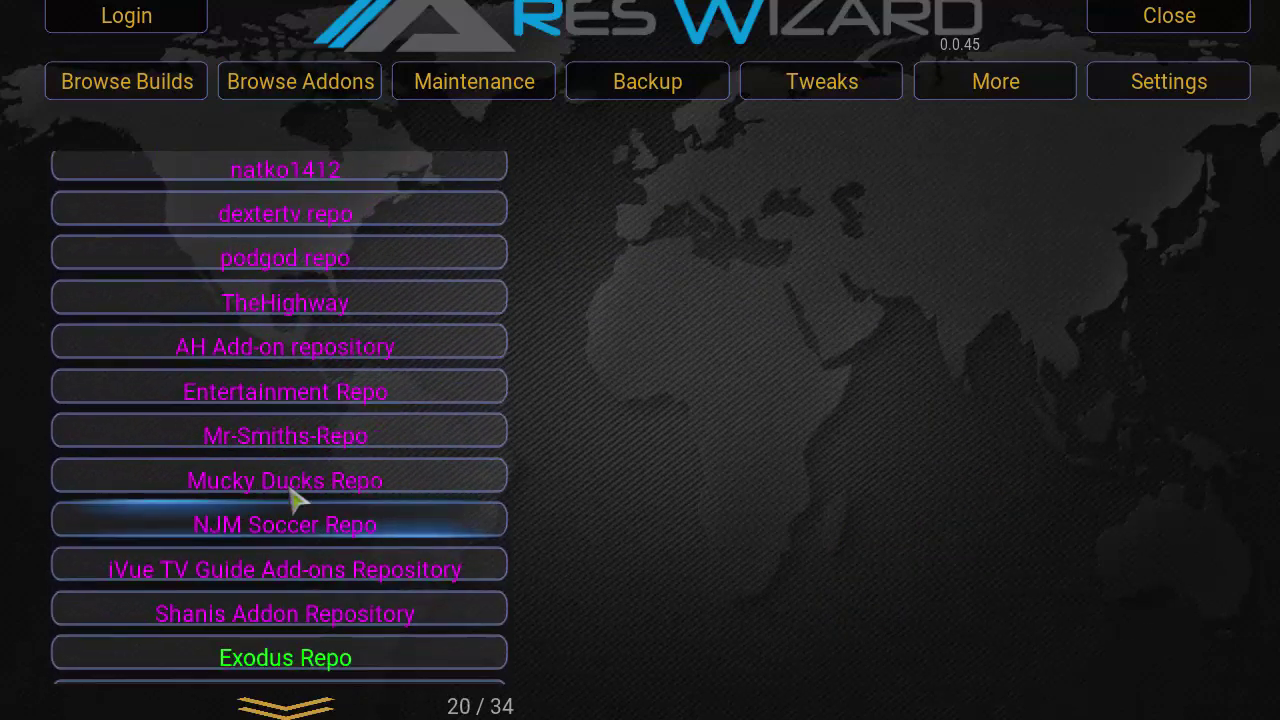
pyautogui.scroll(2, 295, 500)
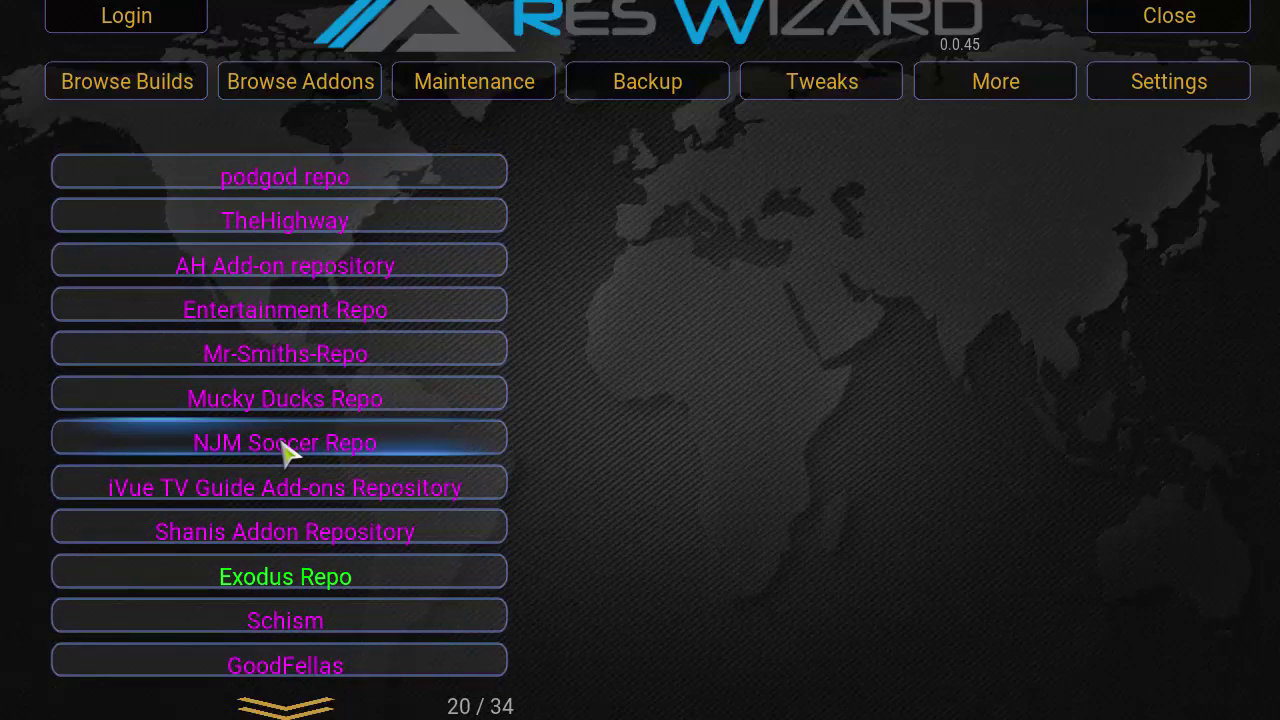
pyautogui.scroll(7, 285, 452)
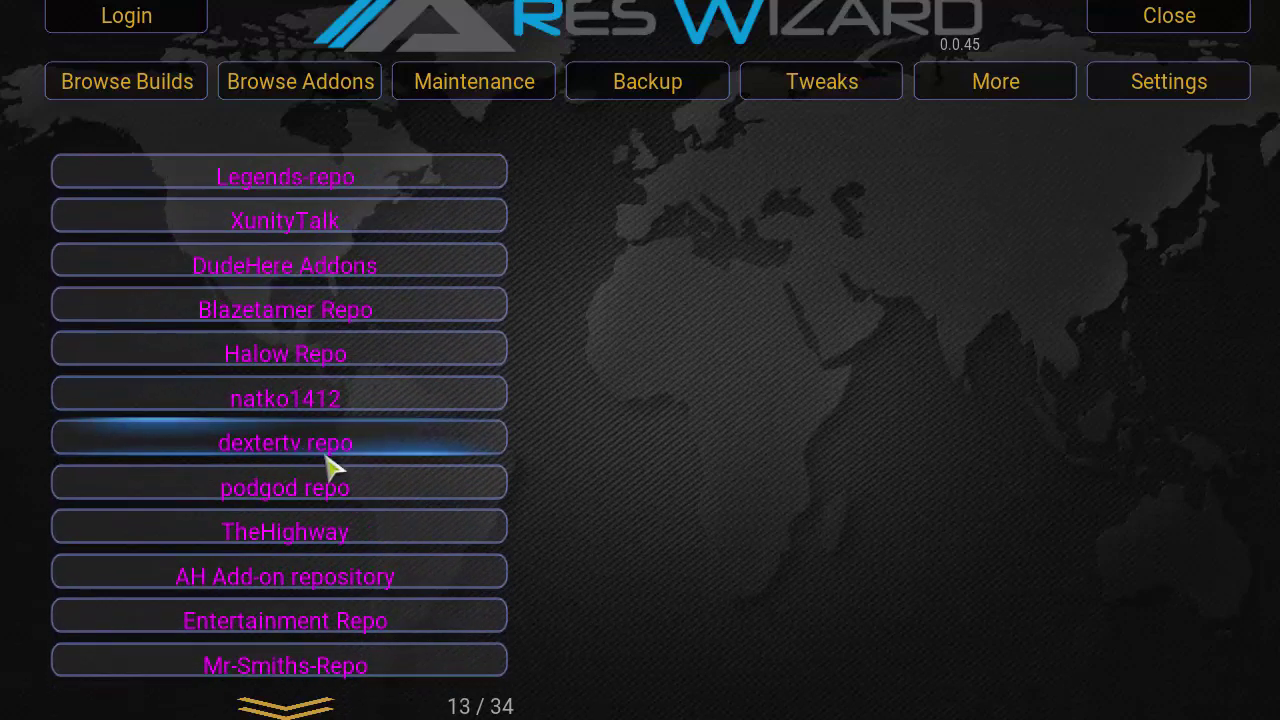
pyautogui.click(474, 81)
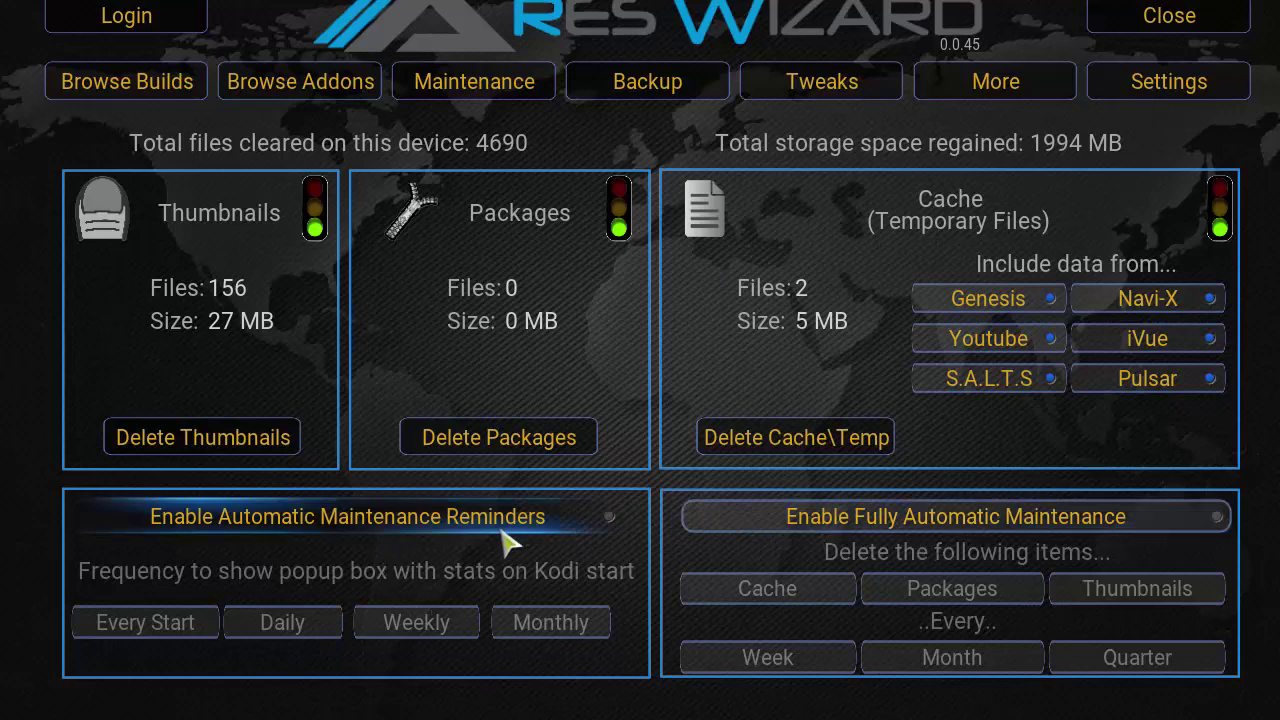
# Step: View the Backup and Tweaks pages, preview Advanced Settings Wizard, then show the More tools
pyautogui.click(597, 90)
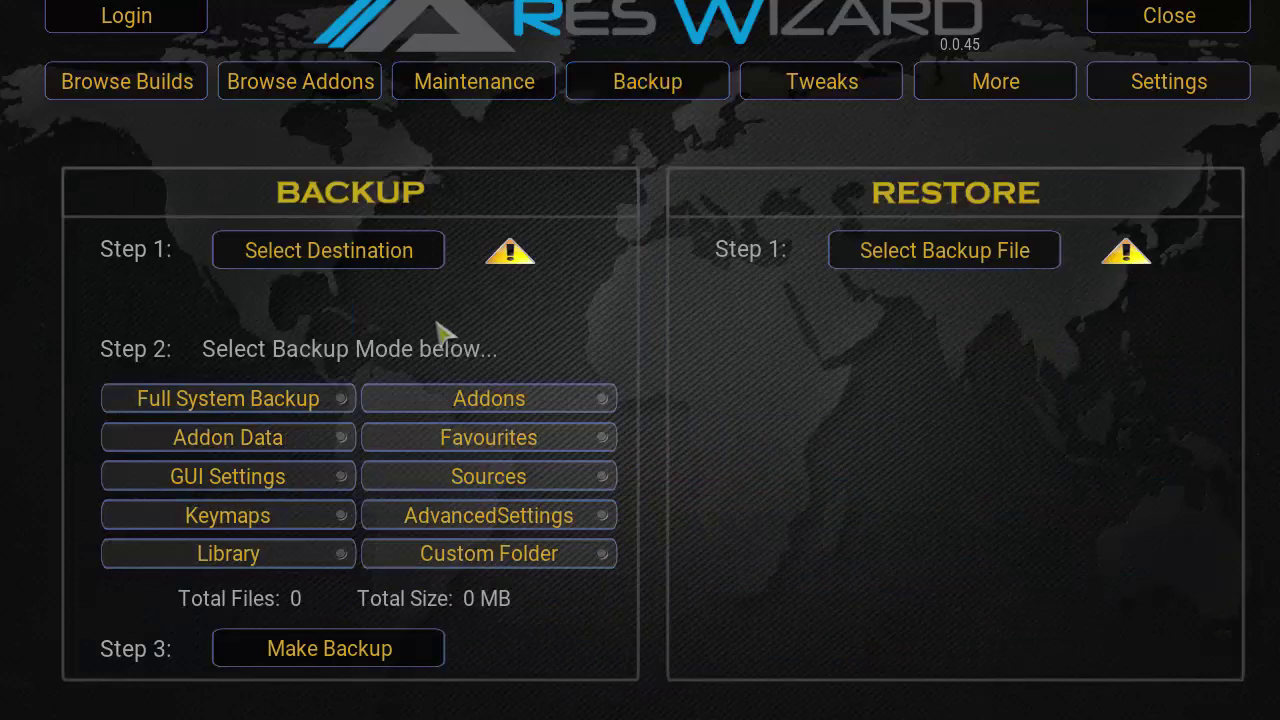
pyautogui.click(800, 80)
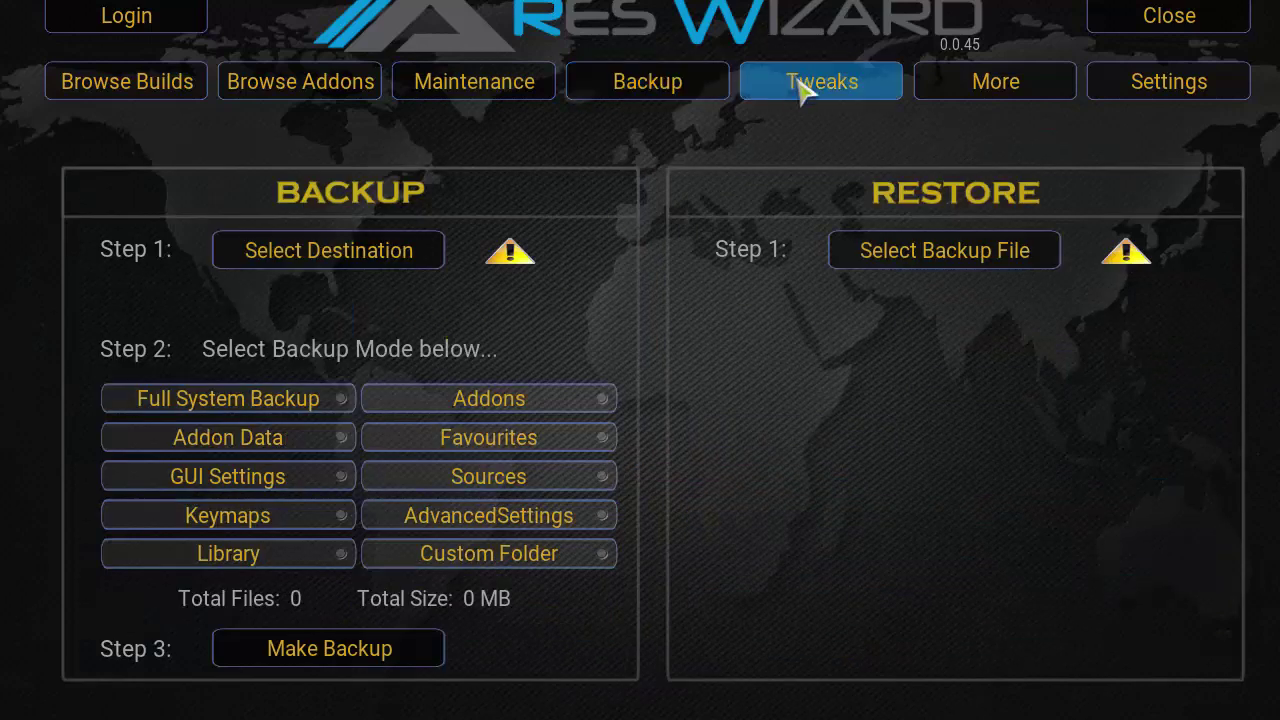
pyautogui.click(255, 180)
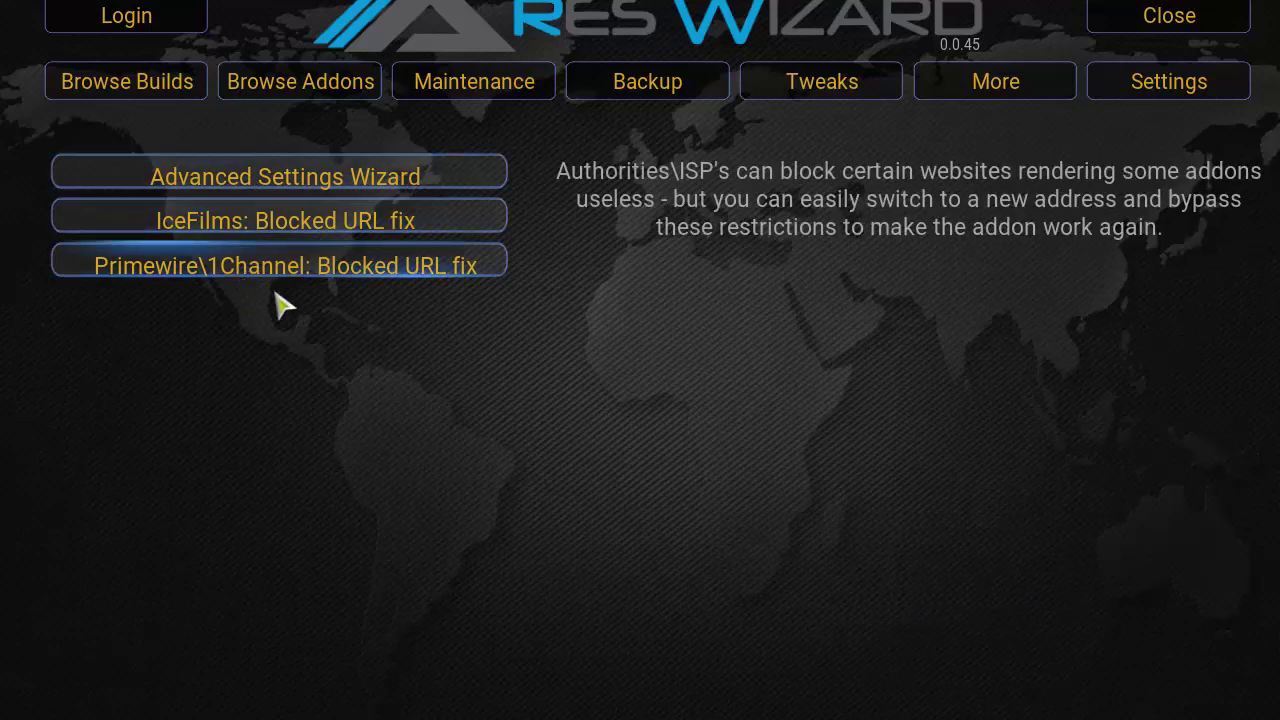
pyautogui.click(996, 81)
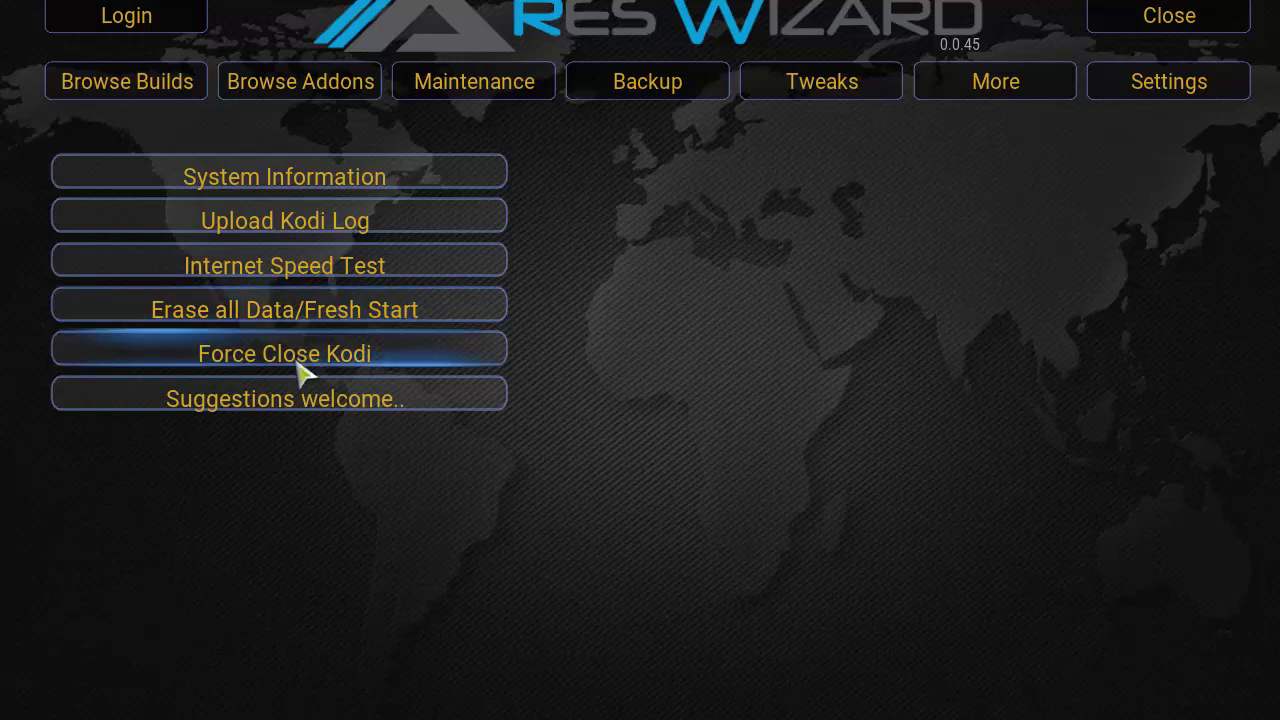
# Step: Bring up the Ares Wizard settings dialog and close it again
pyautogui.click(1226, 96)
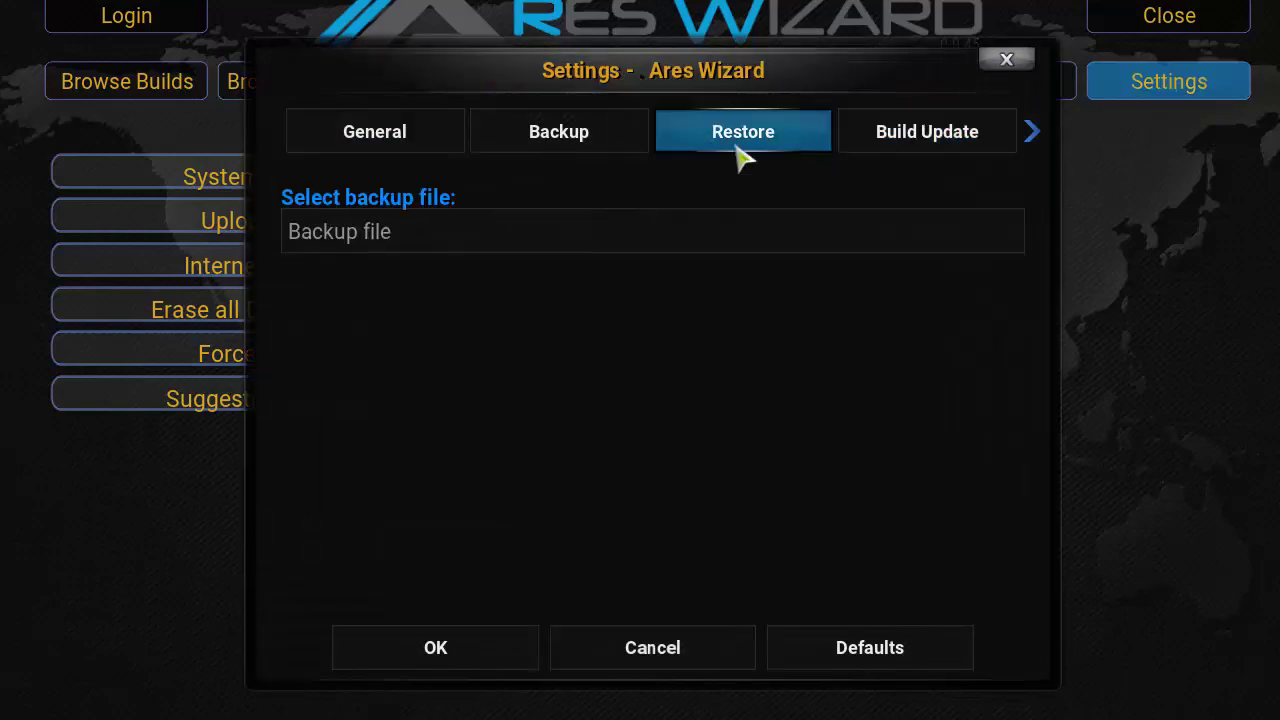
pyautogui.click(1006, 60)
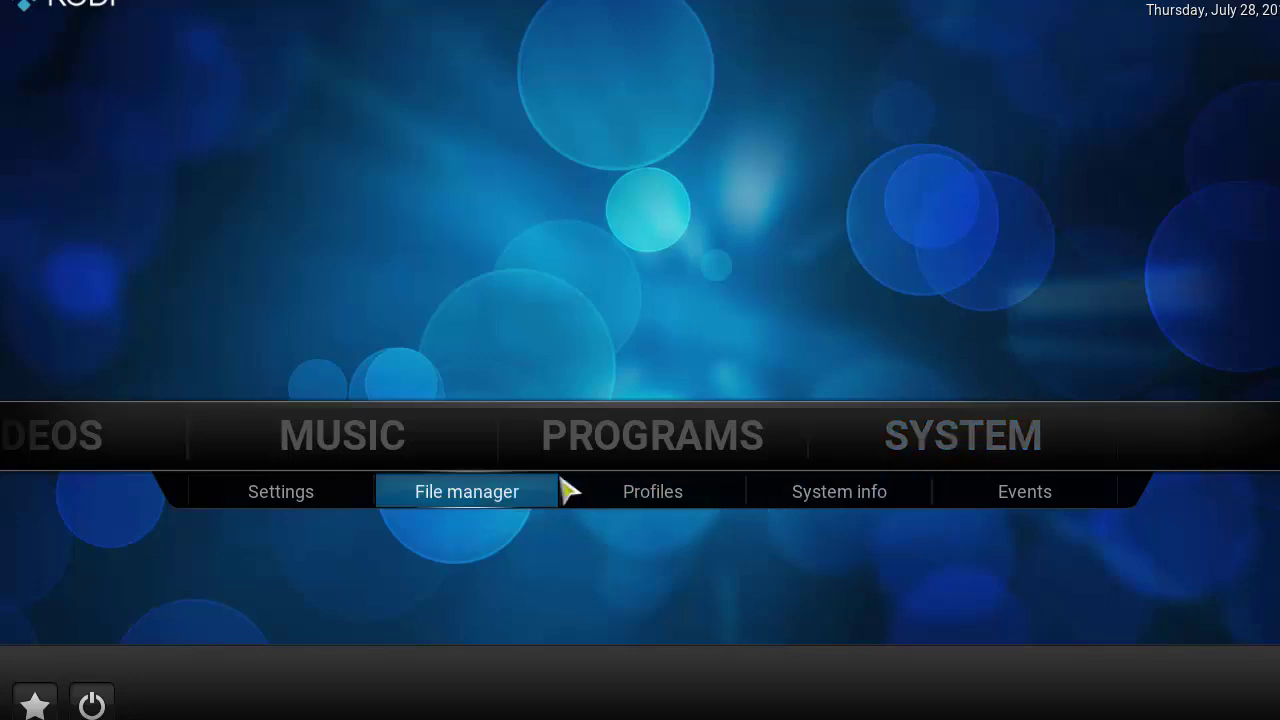
pyautogui.click(490, 500)
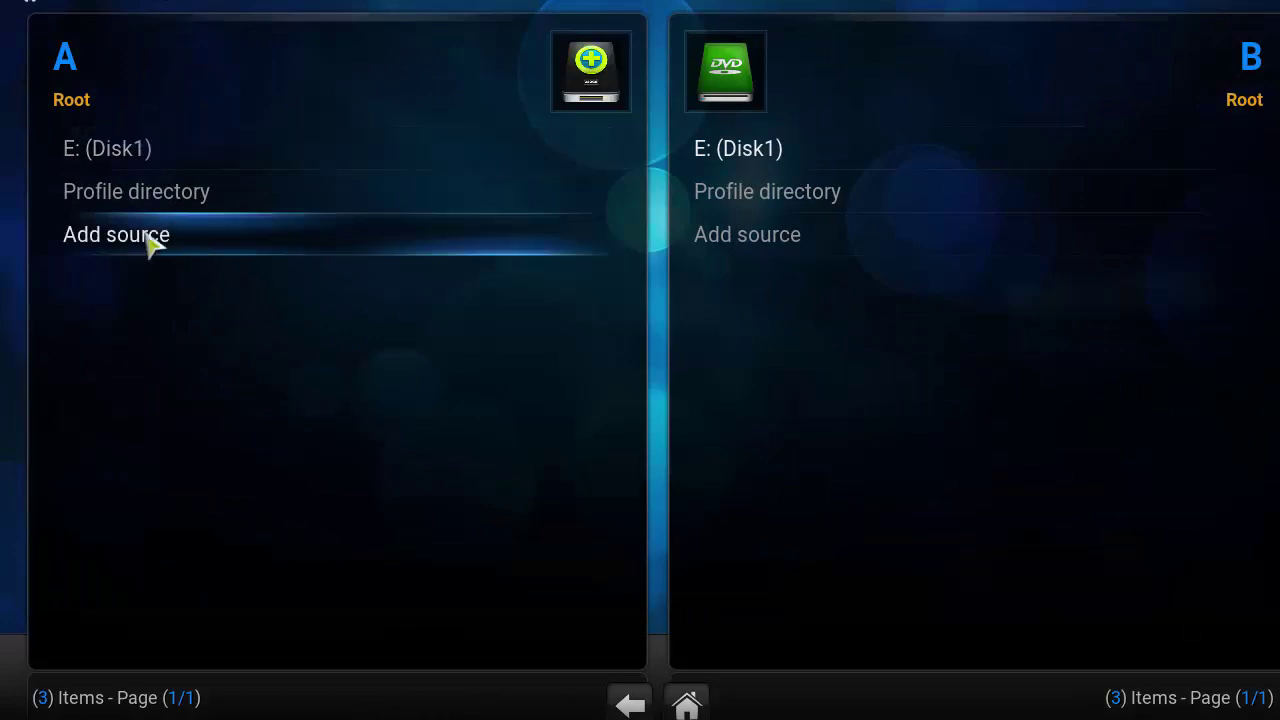
pyautogui.click(137, 241)
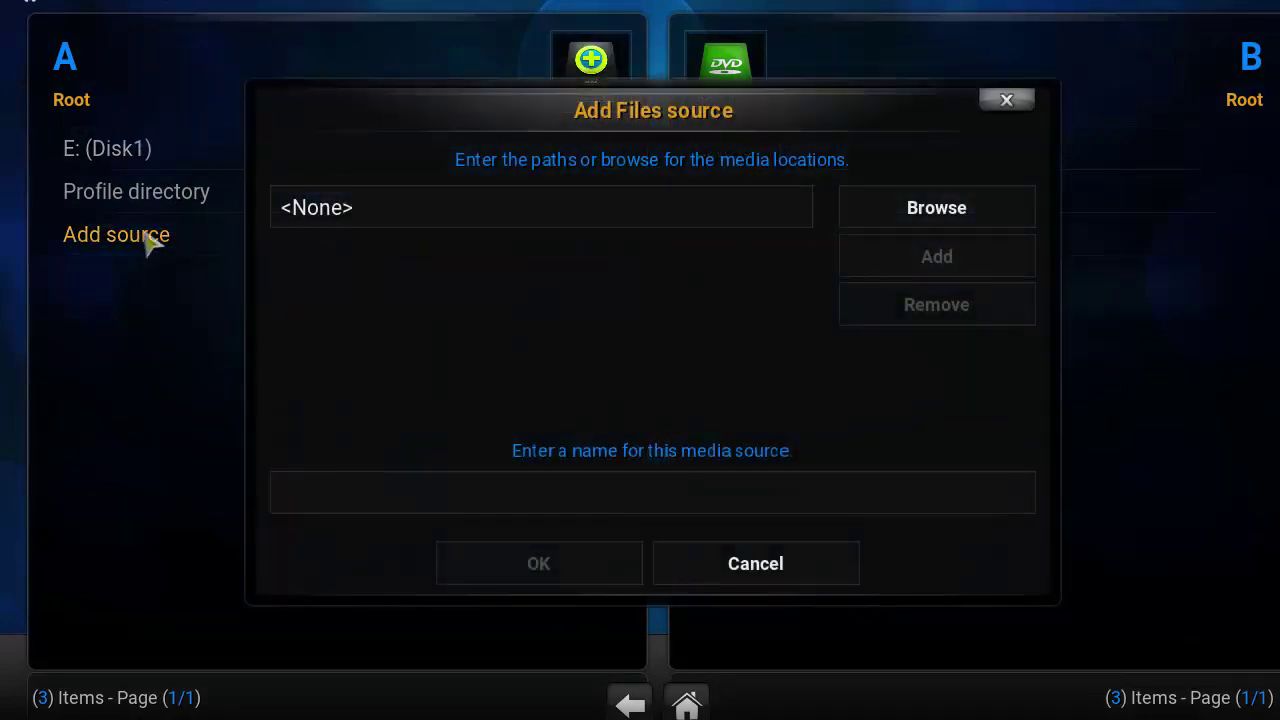
pyautogui.click(405, 218)
pyautogui.write('http://areswizard.co.')
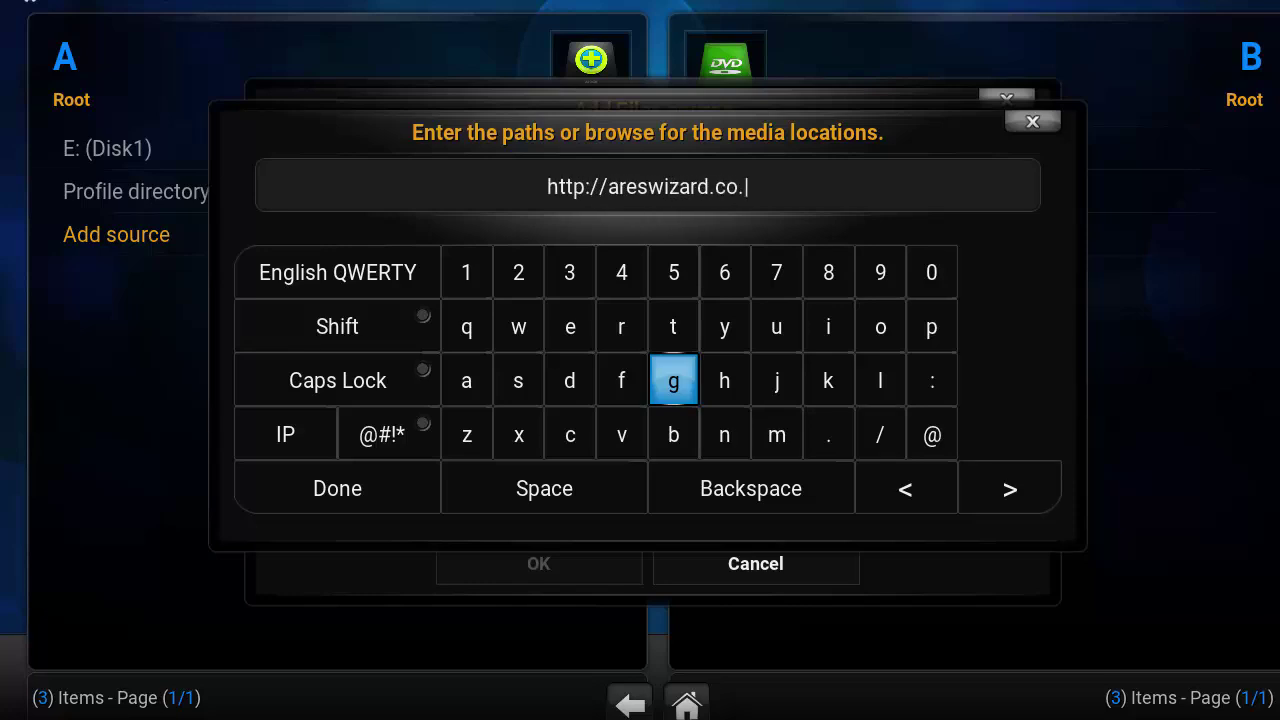
pyautogui.write('uk')
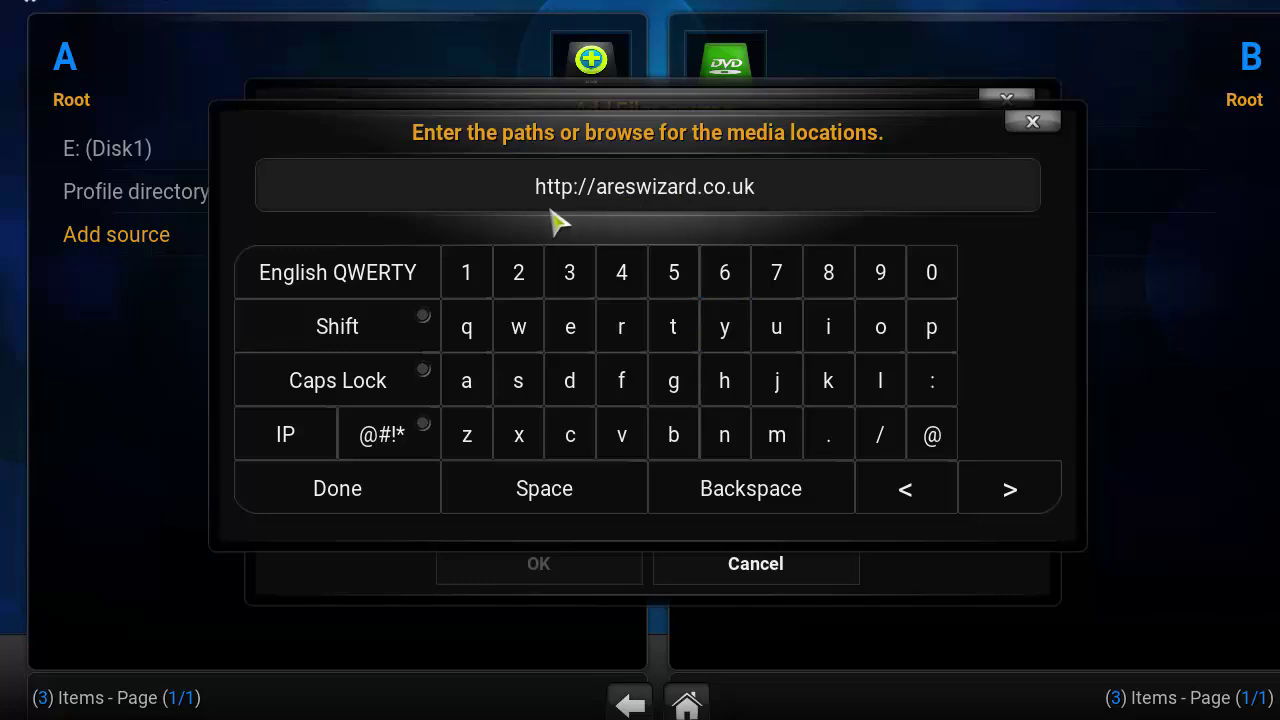
pyautogui.click(367, 486)
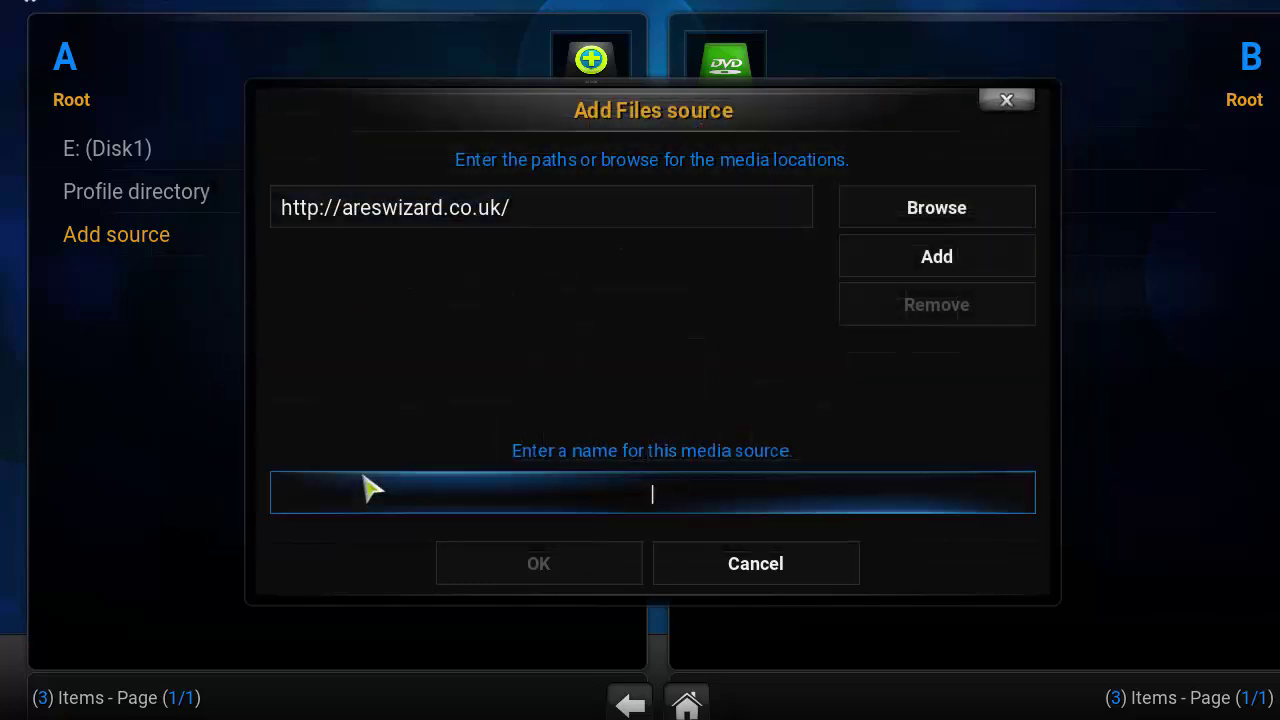
pyautogui.click(651, 518)
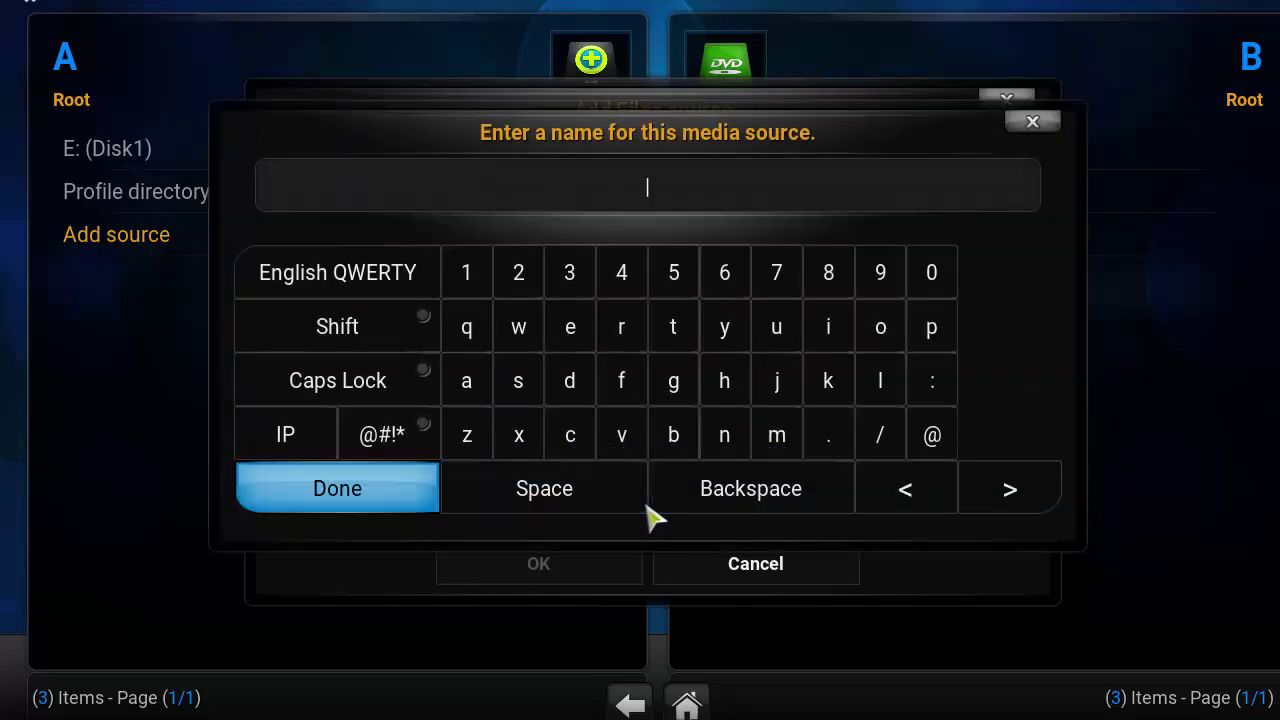
pyautogui.write('ARES')
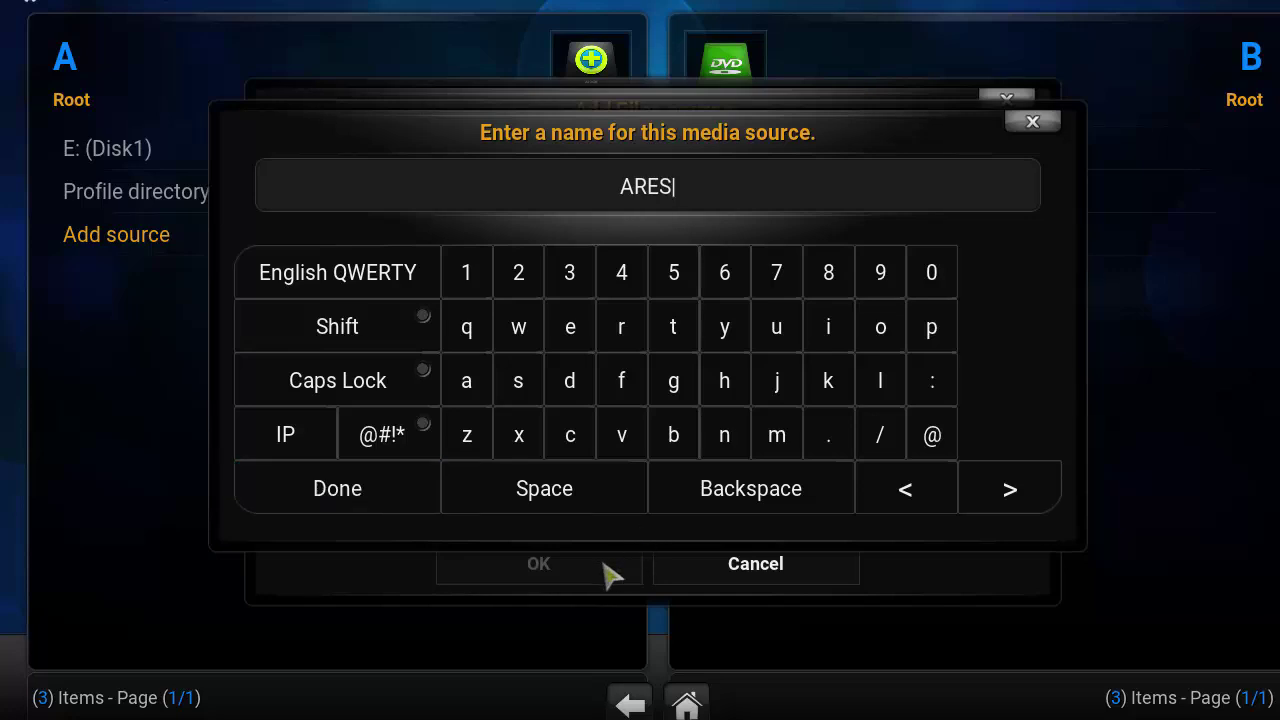
pyautogui.click(365, 498)
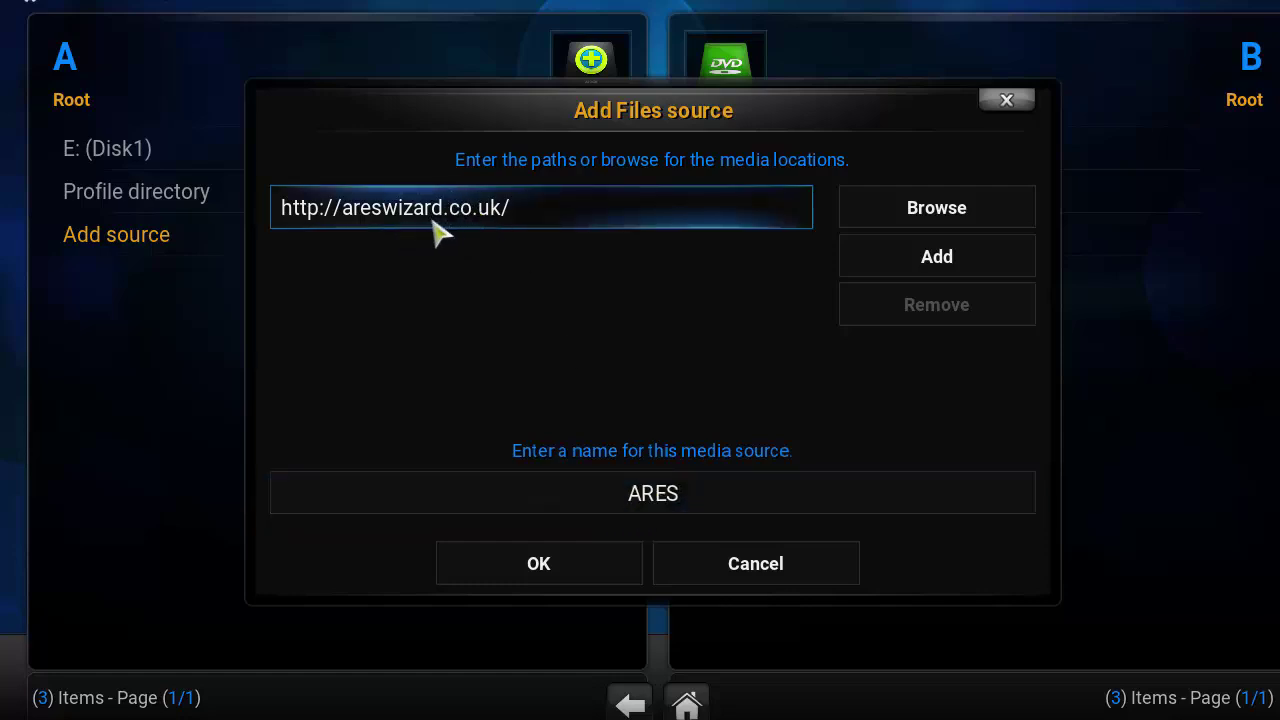
pyautogui.click(536, 590)
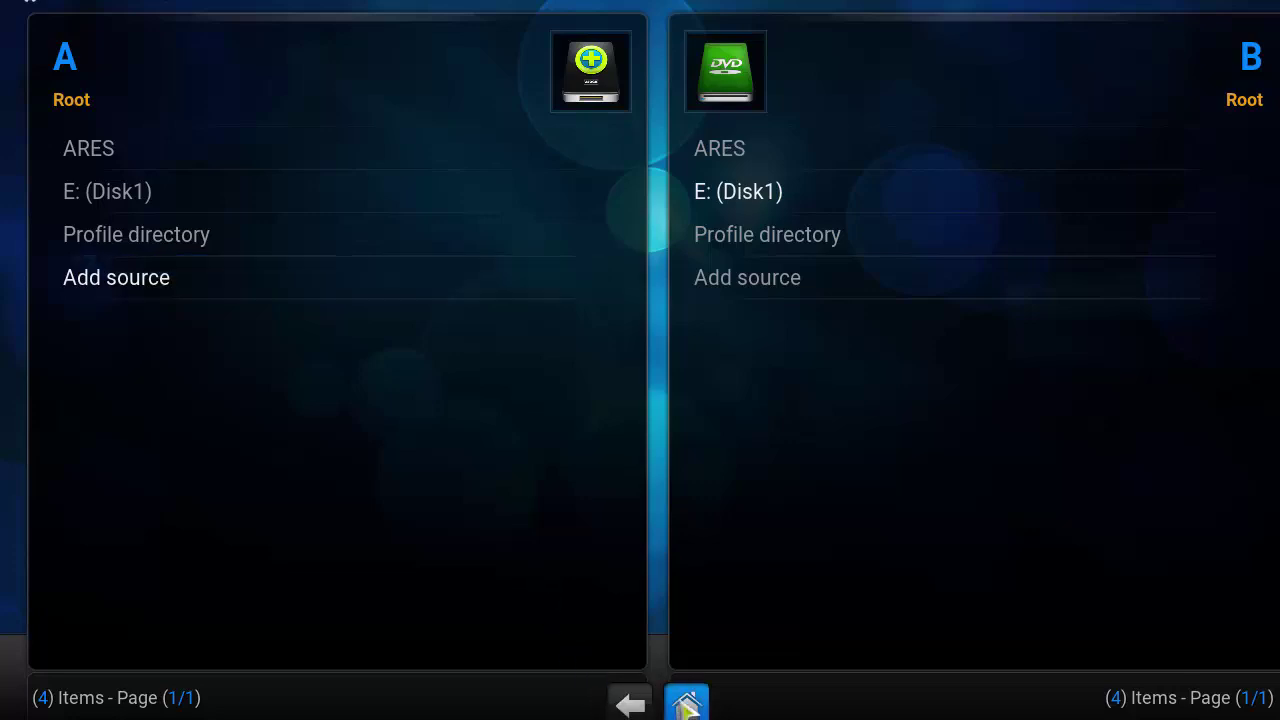
# Step: Install script.areswizard0.0.45.zip from the ARES source via Add-ons > Install from zip file
pyautogui.click(700, 704)
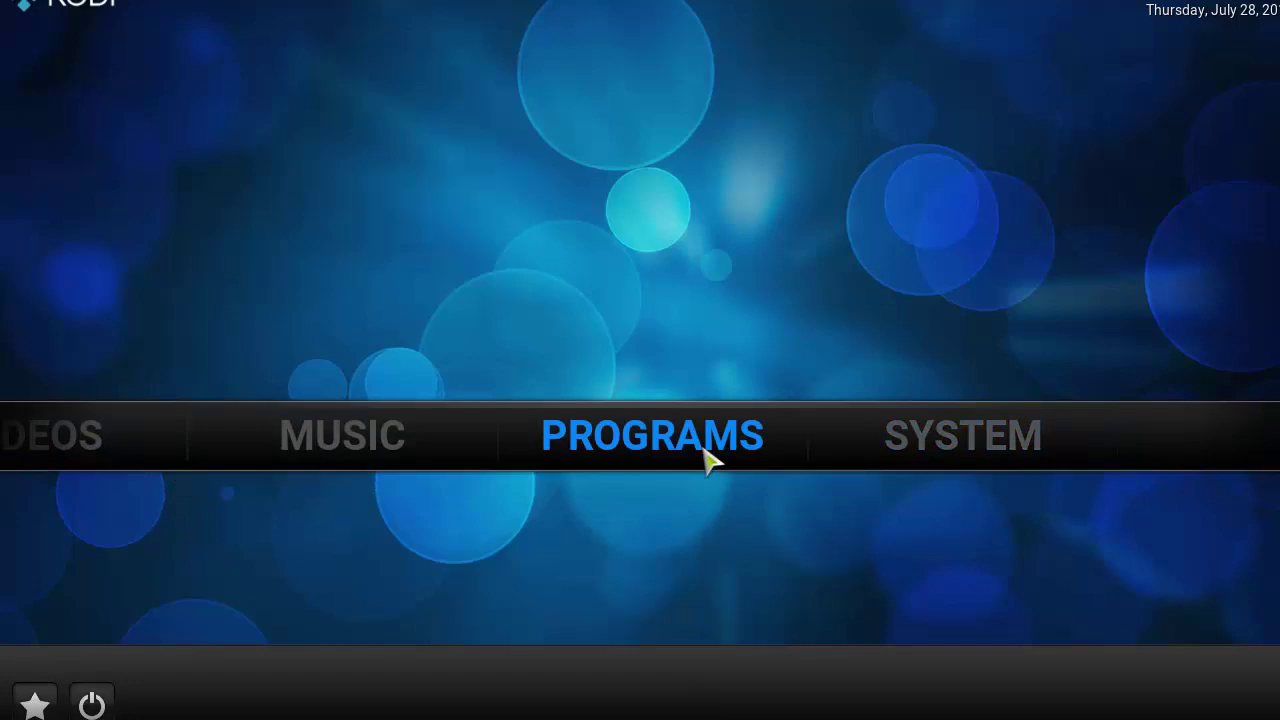
pyautogui.moveTo(920, 466)
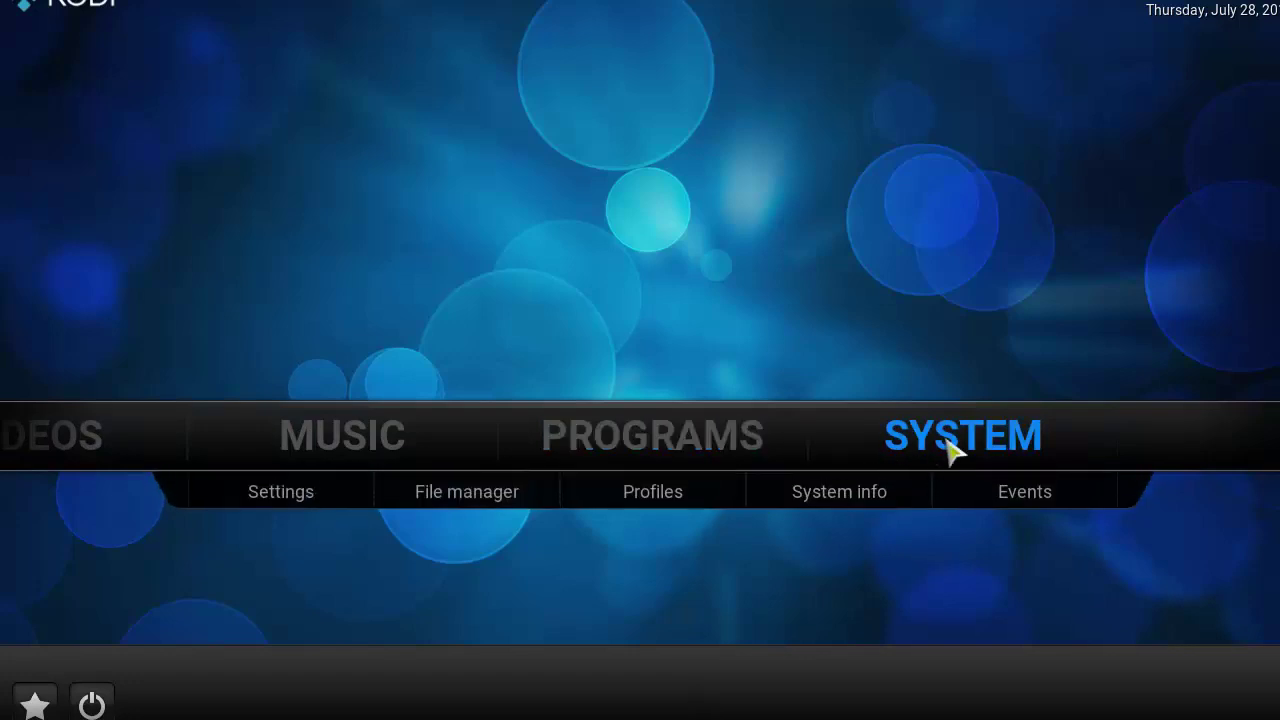
pyautogui.click(948, 450)
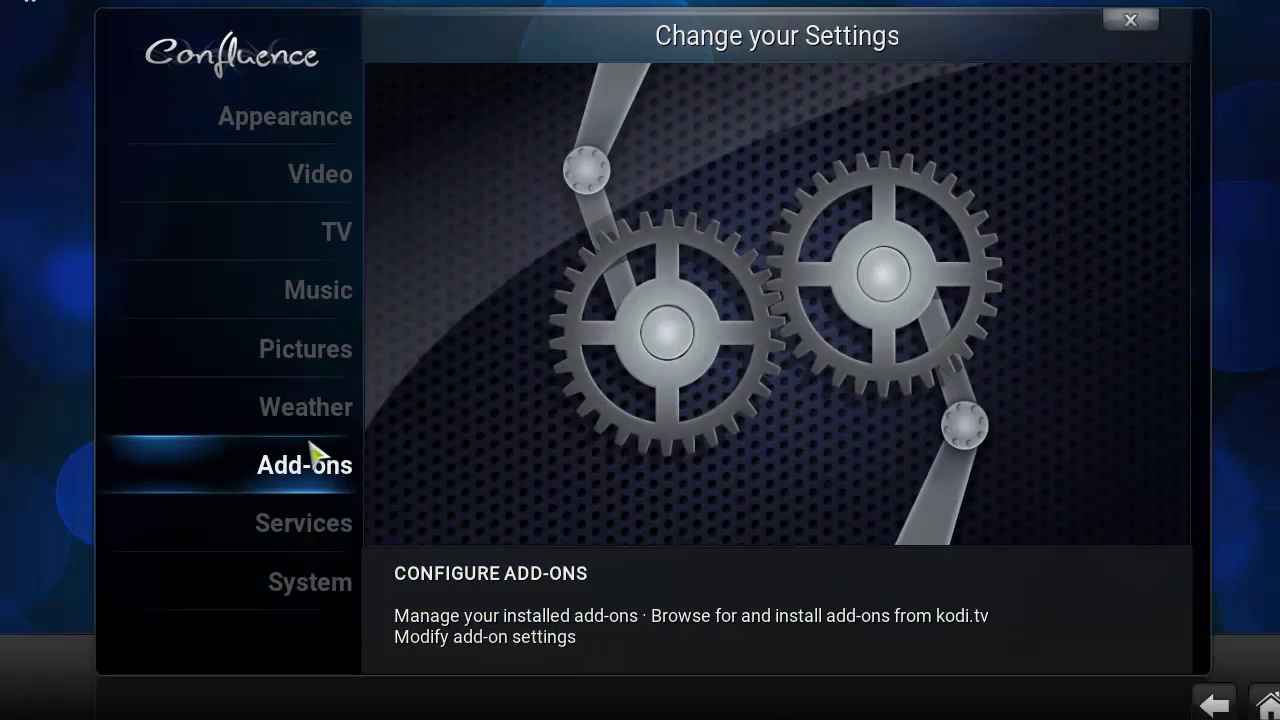
pyautogui.click(330, 477)
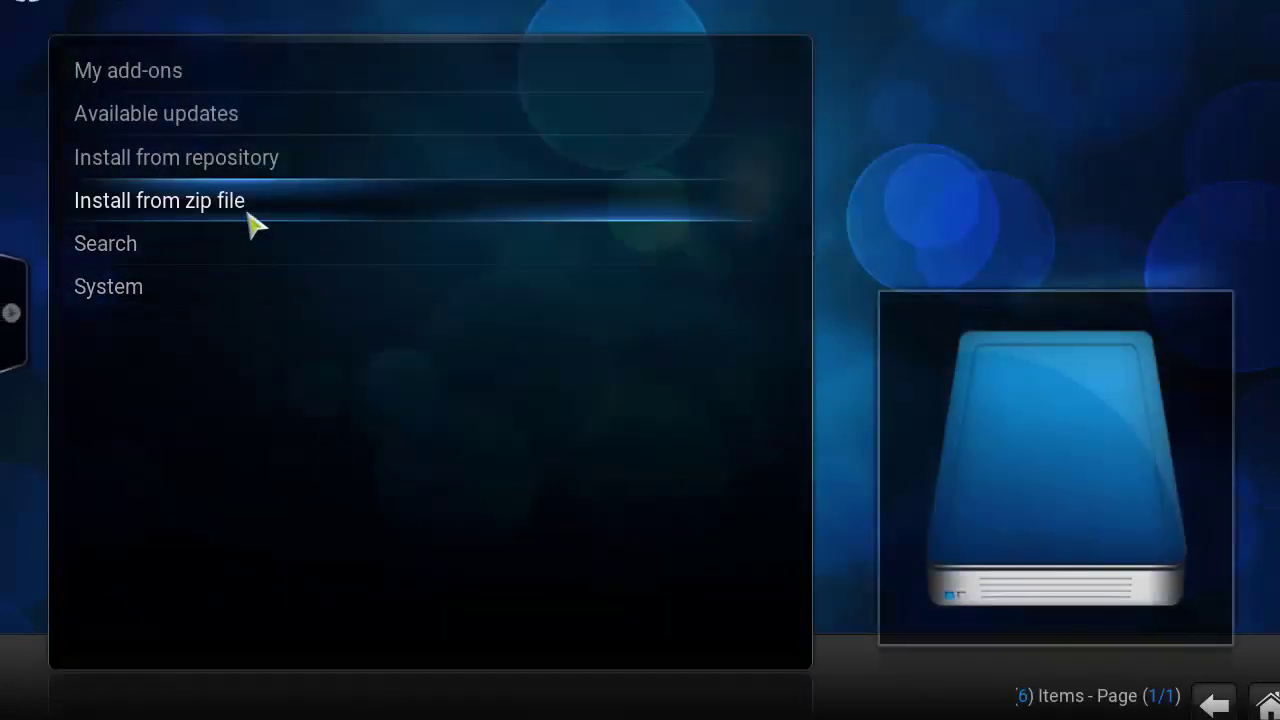
pyautogui.click(232, 214)
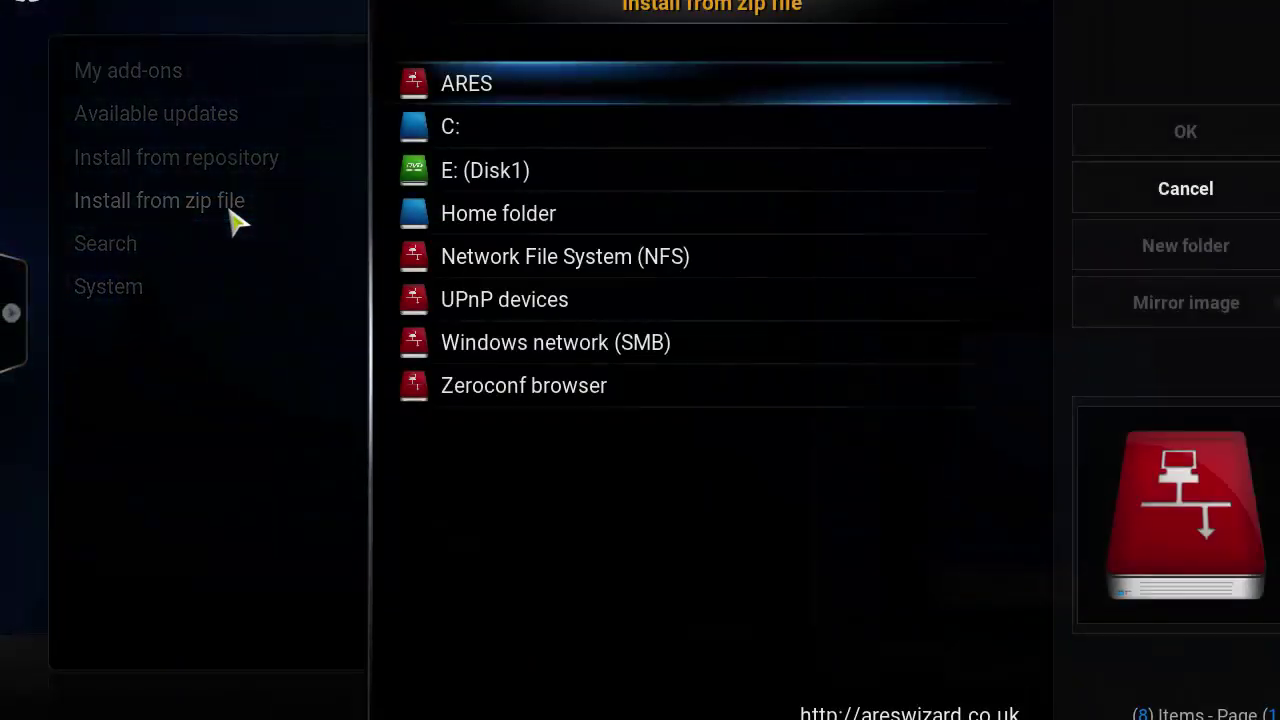
pyautogui.click(477, 88)
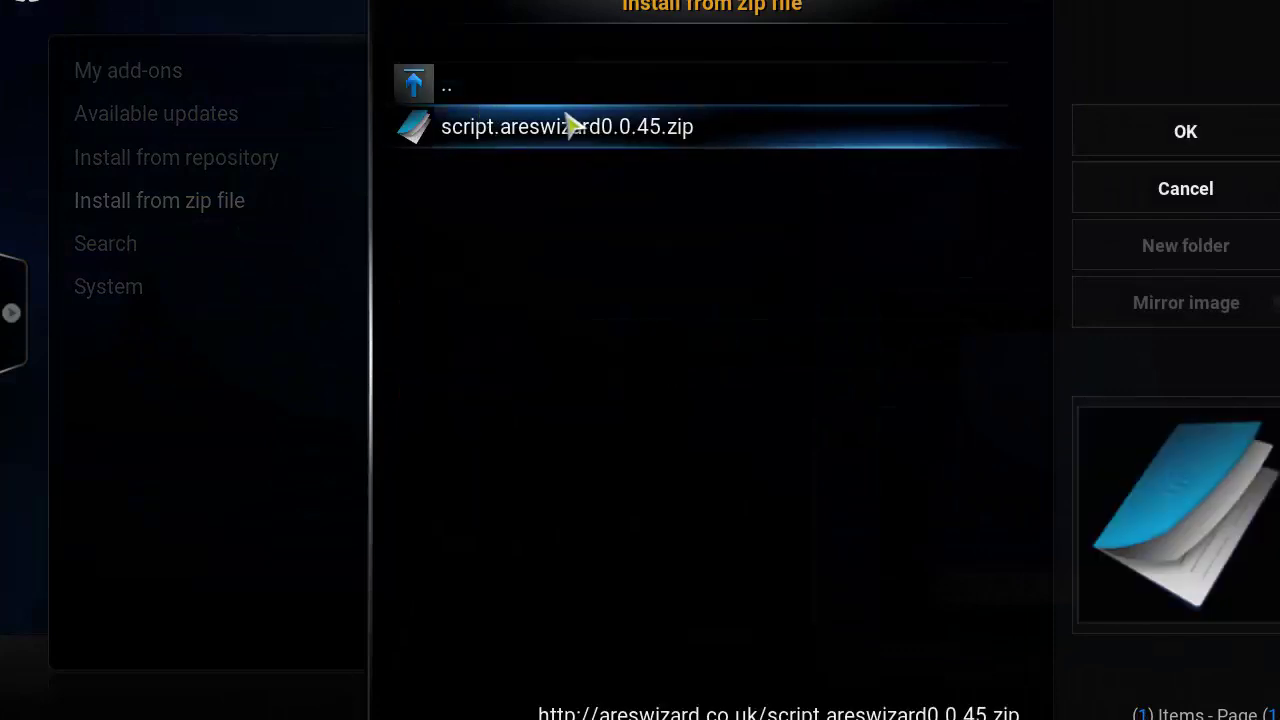
pyautogui.click(512, 136)
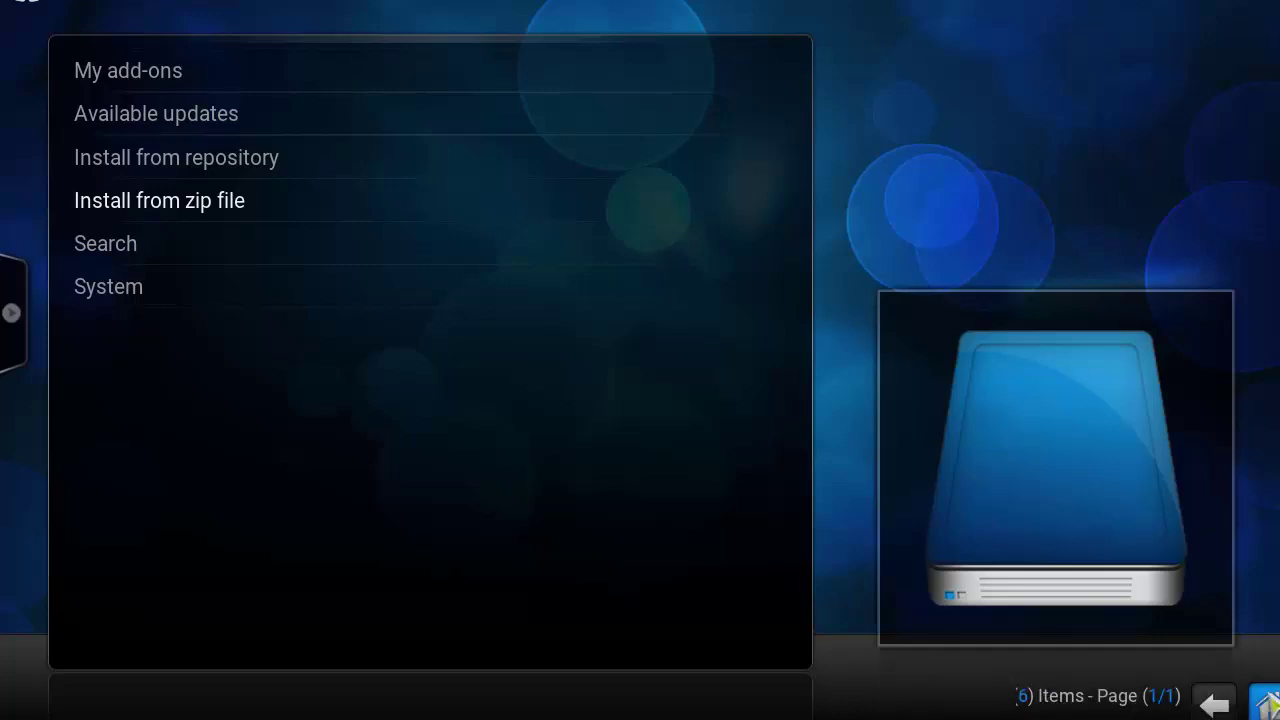
pyautogui.click(1266, 704)
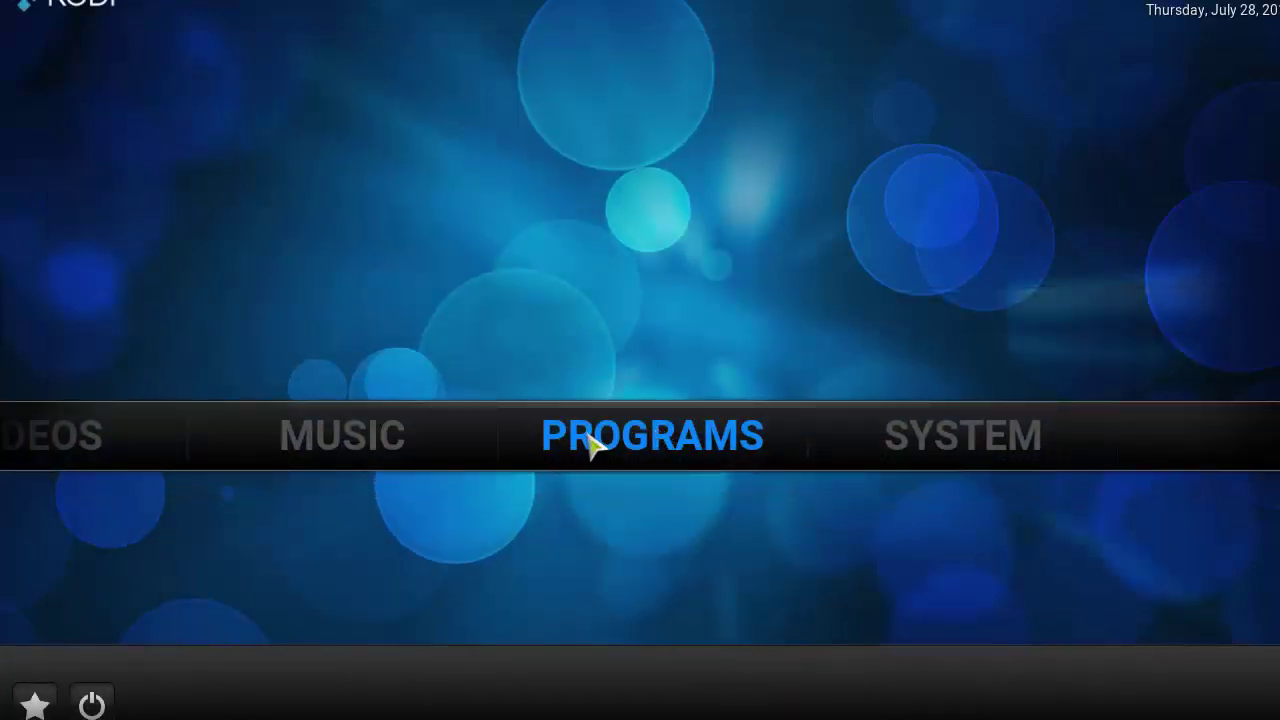
# Step: Launch Ares Wizard 0.0.45 from Program add-ons and bring up its Welcome page
pyautogui.click(668, 448)
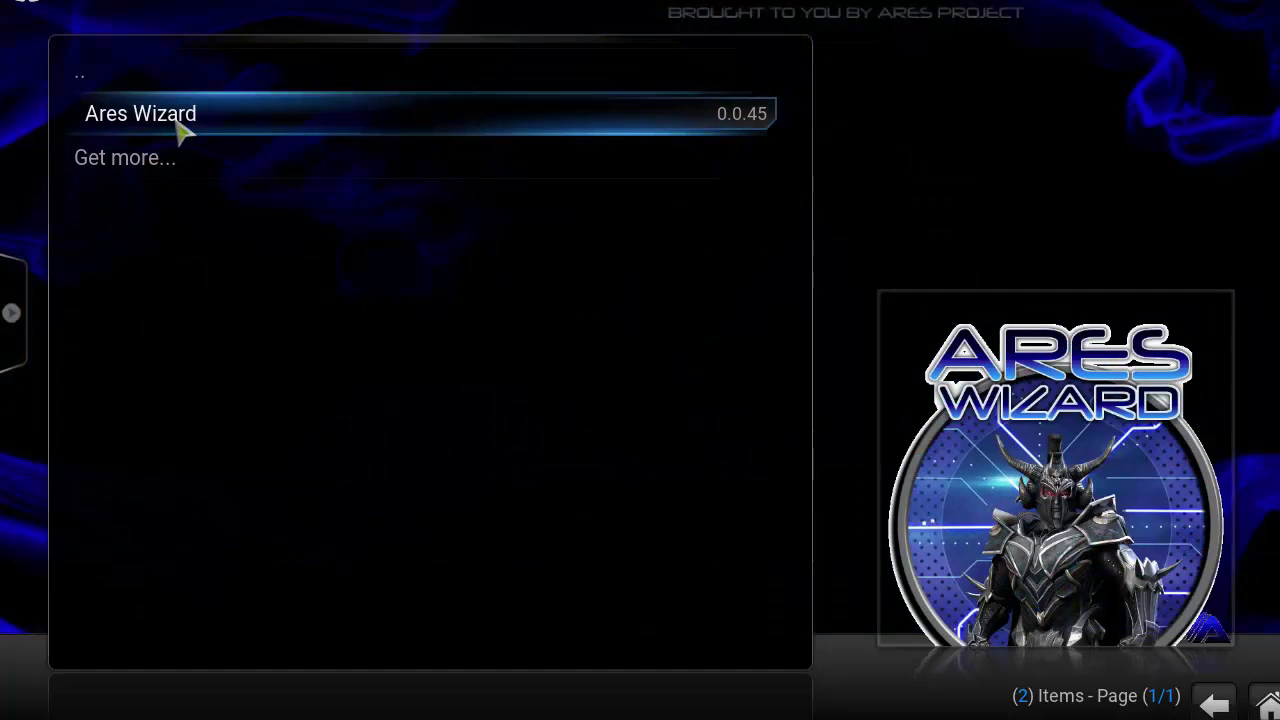
pyautogui.click(183, 128)
pyautogui.press('Return')
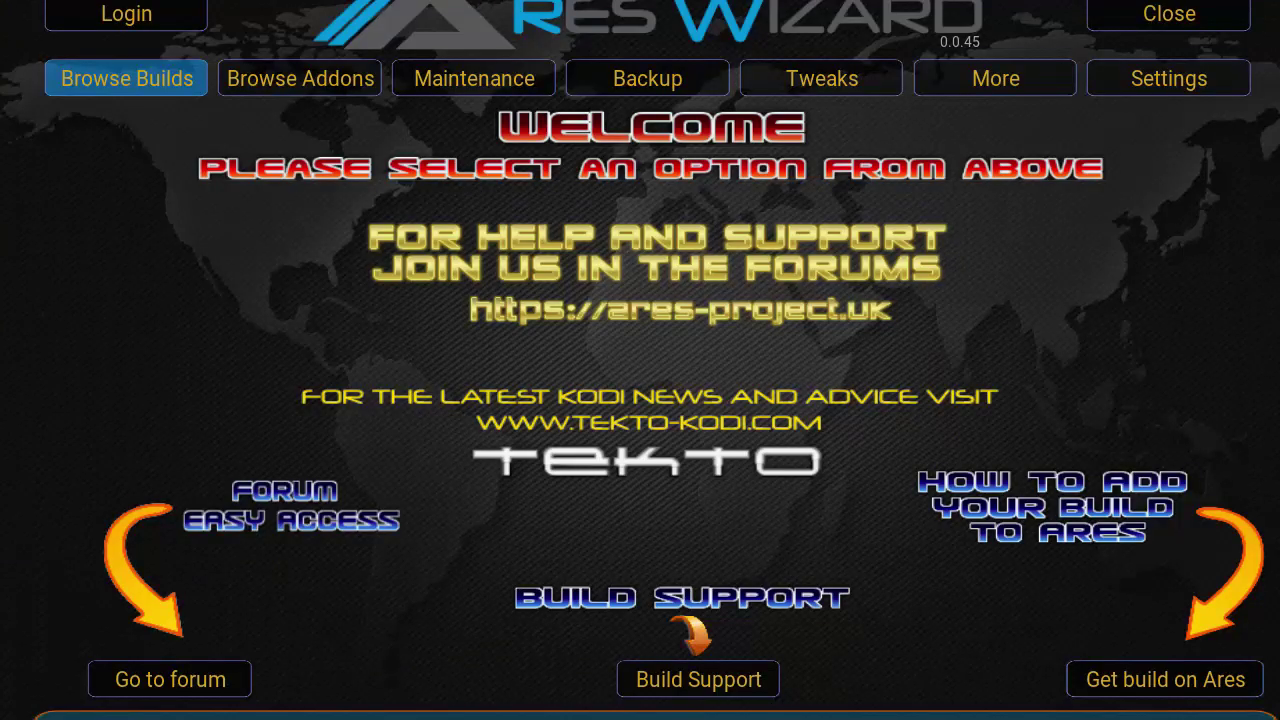